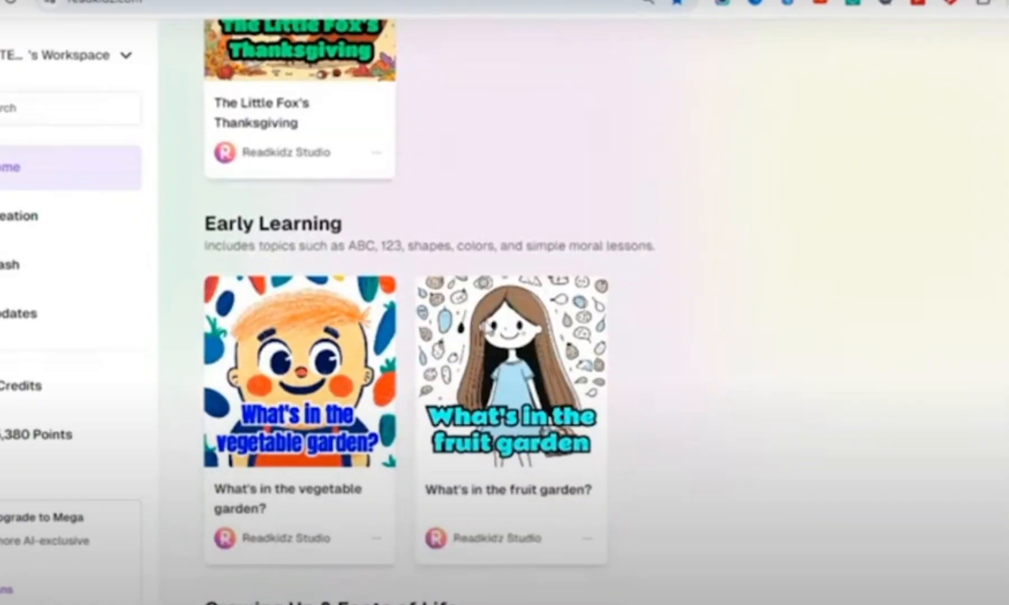
Preview the "What's in the fruit garden?" template under Early Learning, close it and return to the start of the home page
left_click(512, 396)
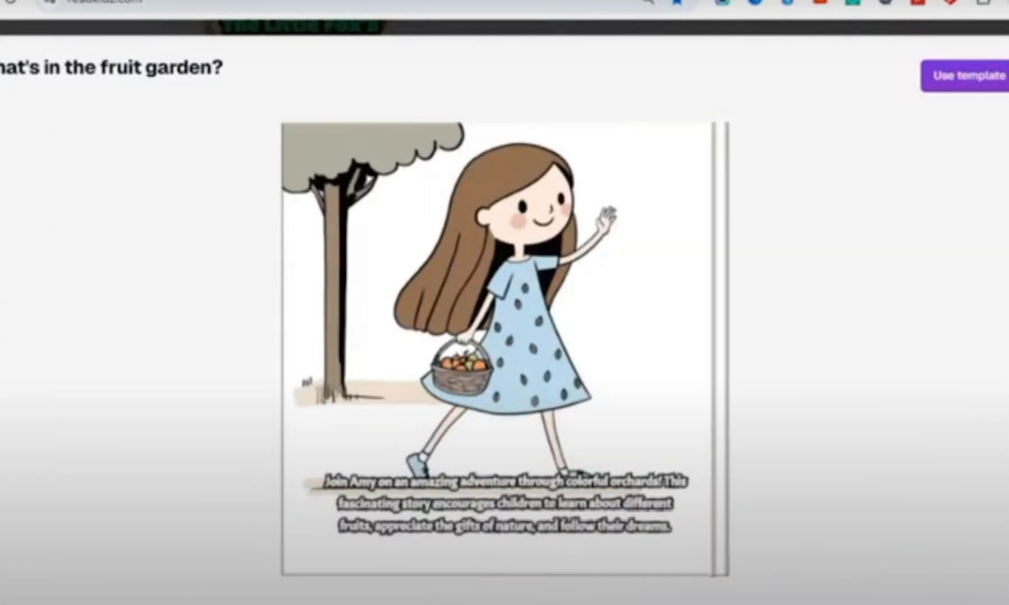
left_click(1000, 28)
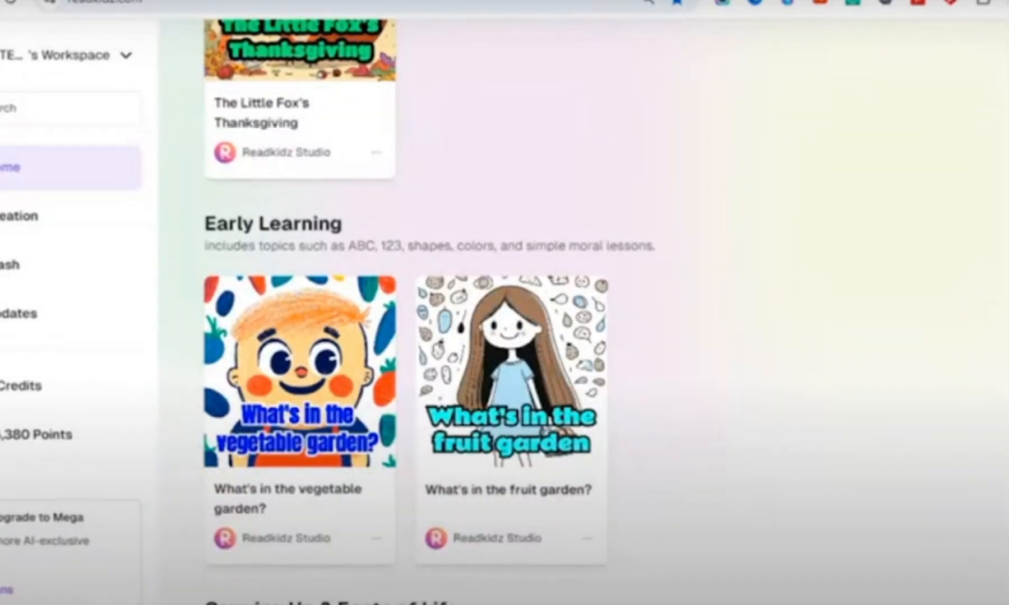
scroll(469, 378, "up", 15)
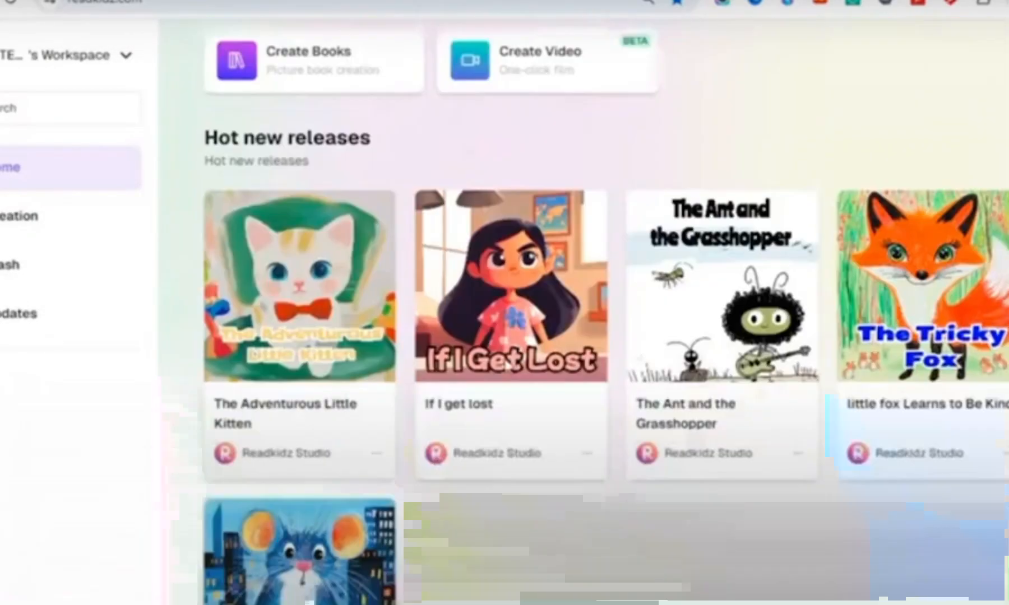
scroll(469, 336, "up", 1)
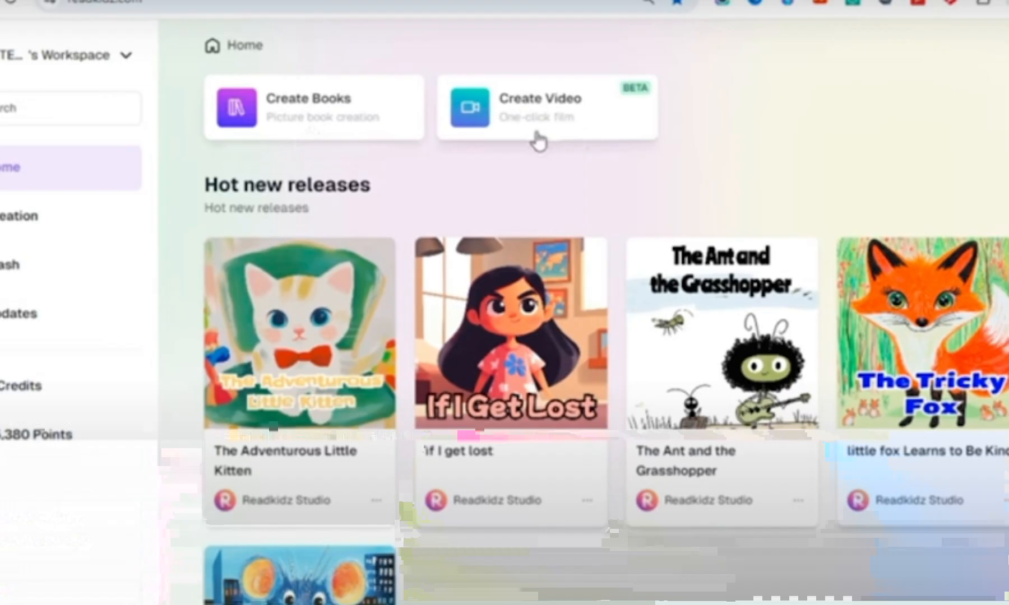
Start a new picture book from the "Little Dolphin's Special Song" template
left_click(310, 110)
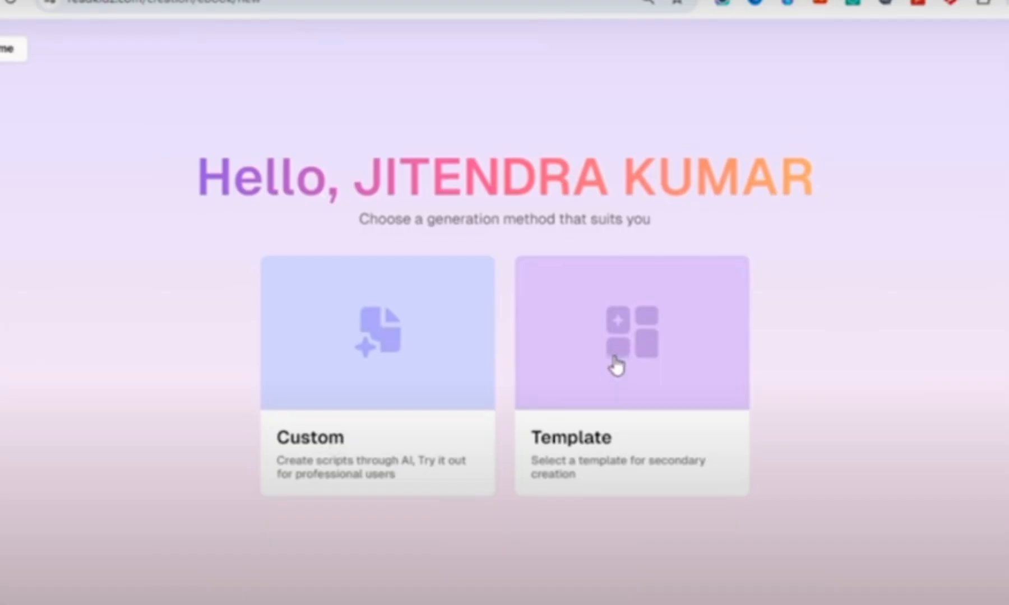
left_click(640, 363)
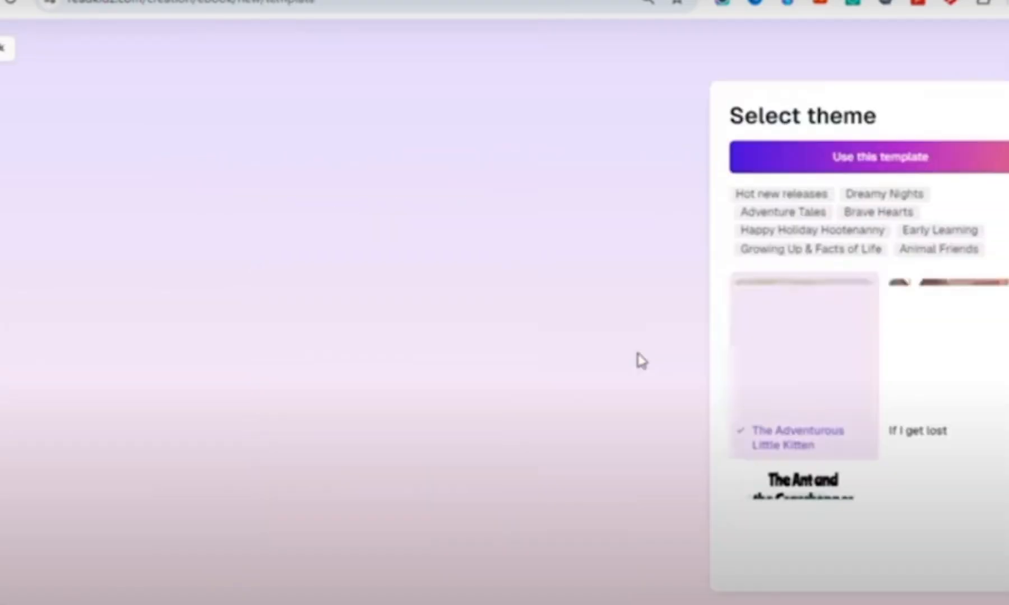
scroll(858, 331, "down", 10)
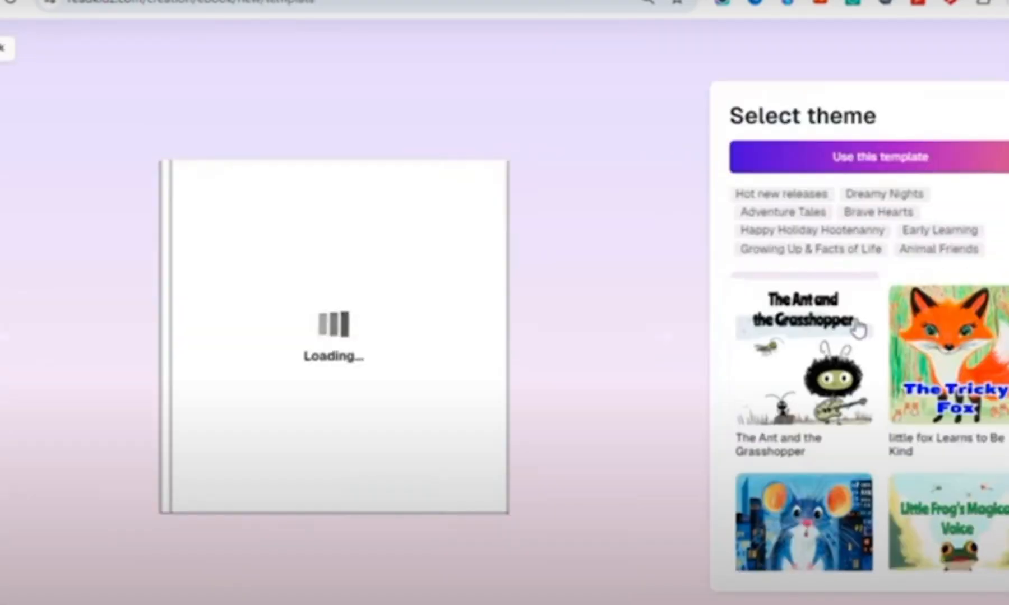
scroll(857, 332, "down", 8)
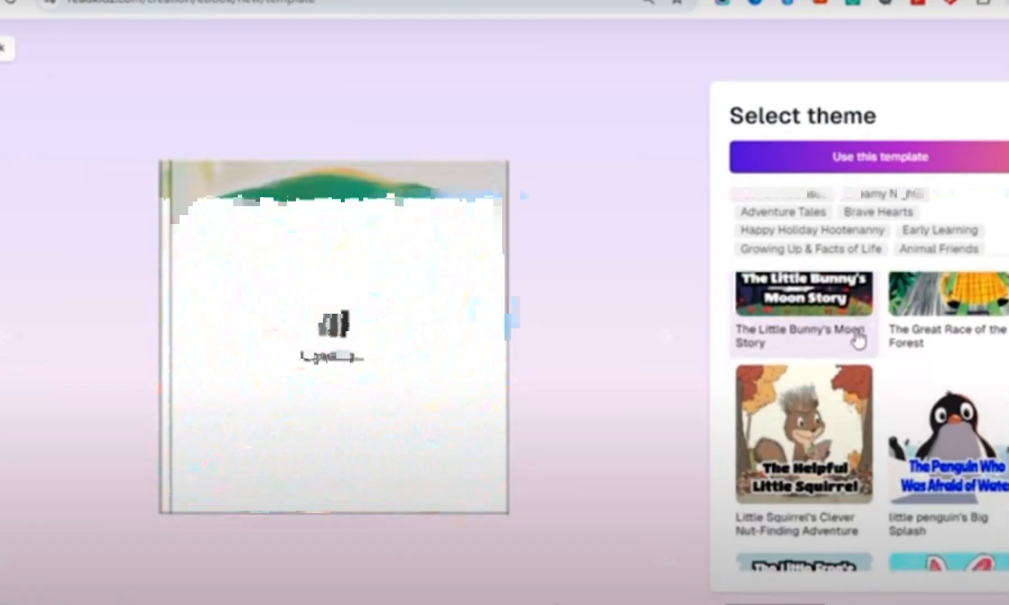
scroll(858, 339, "down", 10)
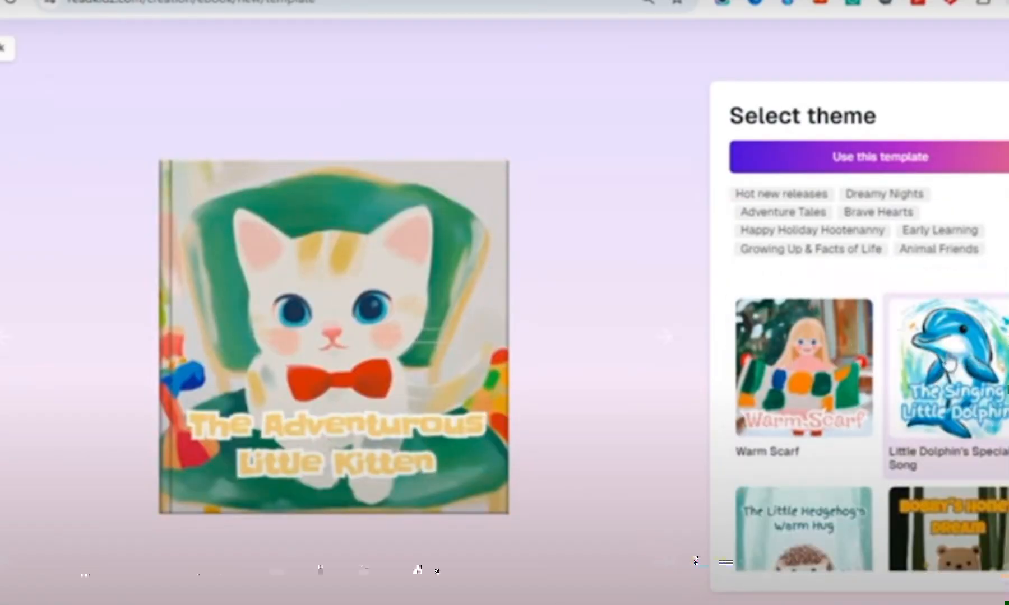
left_click(948, 363)
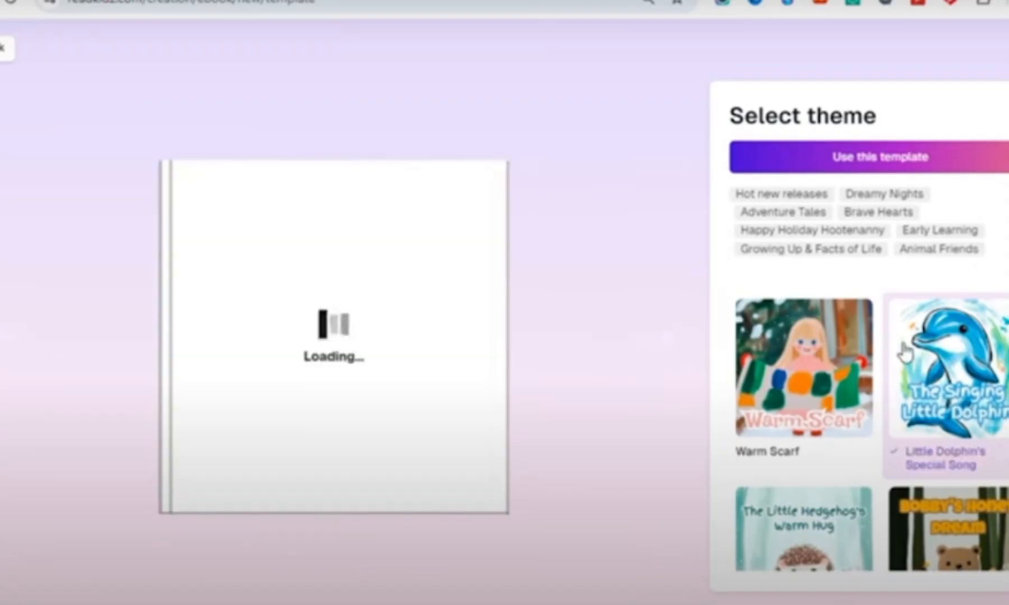
left_click(872, 158)
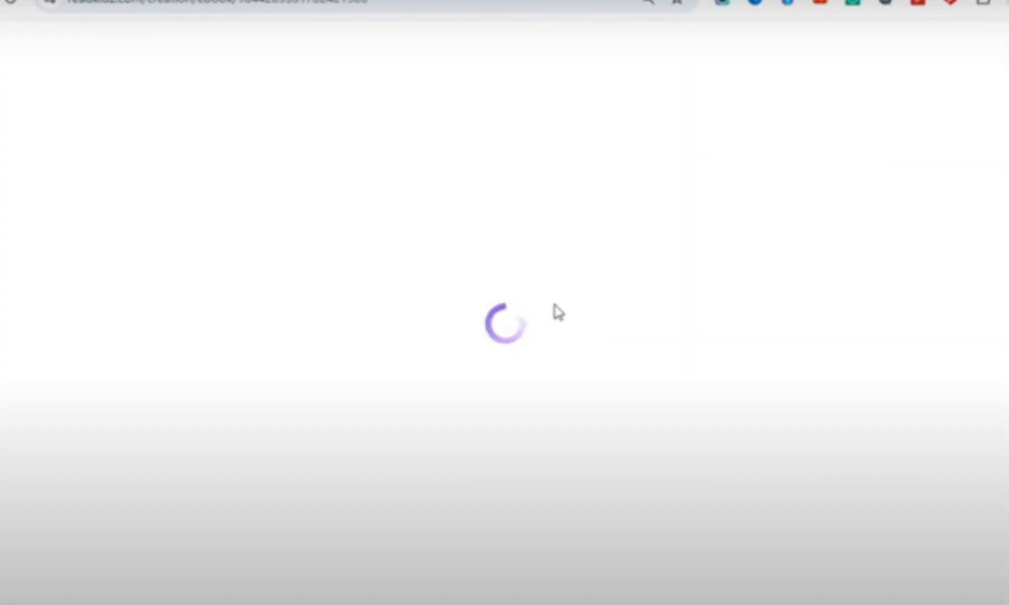
Examine the template's story text and its storyboard pages
scroll(303, 297, "down", 4)
scroll(504, 376, "down", 8)
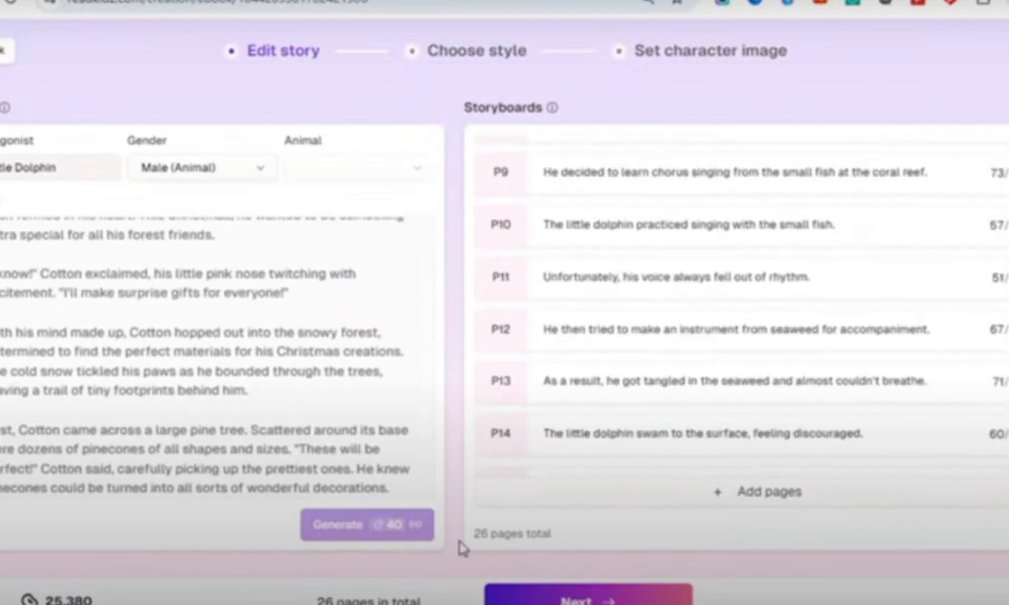
scroll(480, 432, "up", 4)
scroll(423, 343, "up", 4)
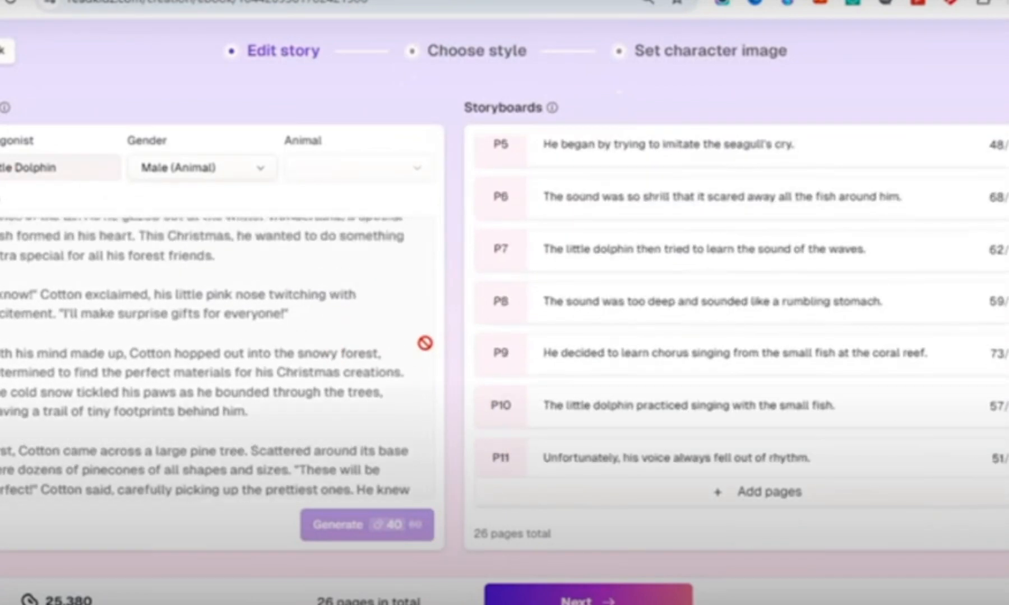
scroll(468, 343, "up", 3)
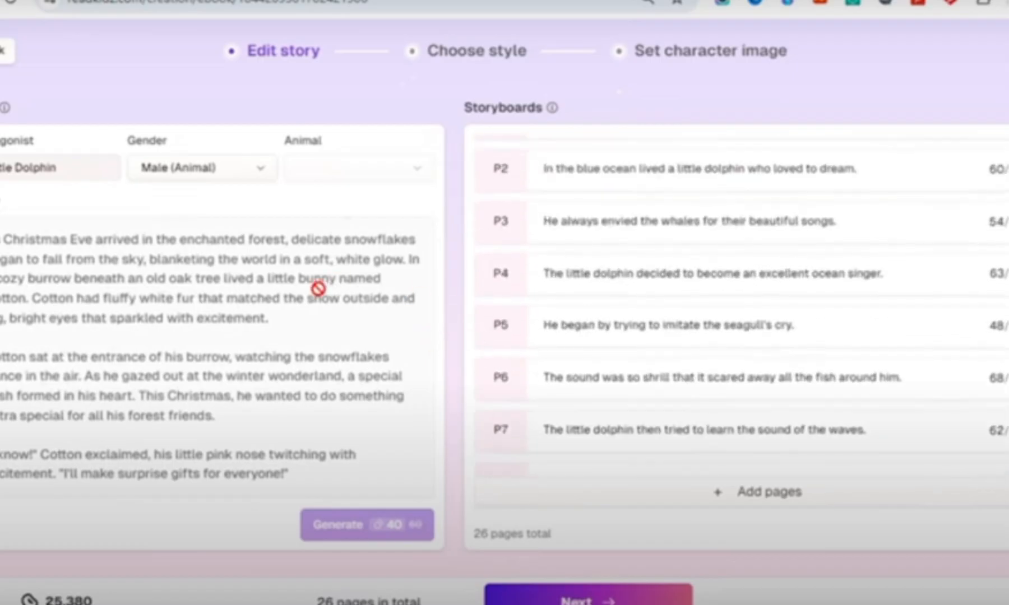
scroll(335, 439, "down", 6)
Leave the template book, return to the generation methods and start a custom story
left_click(2, 55)
left_click(2, 55)
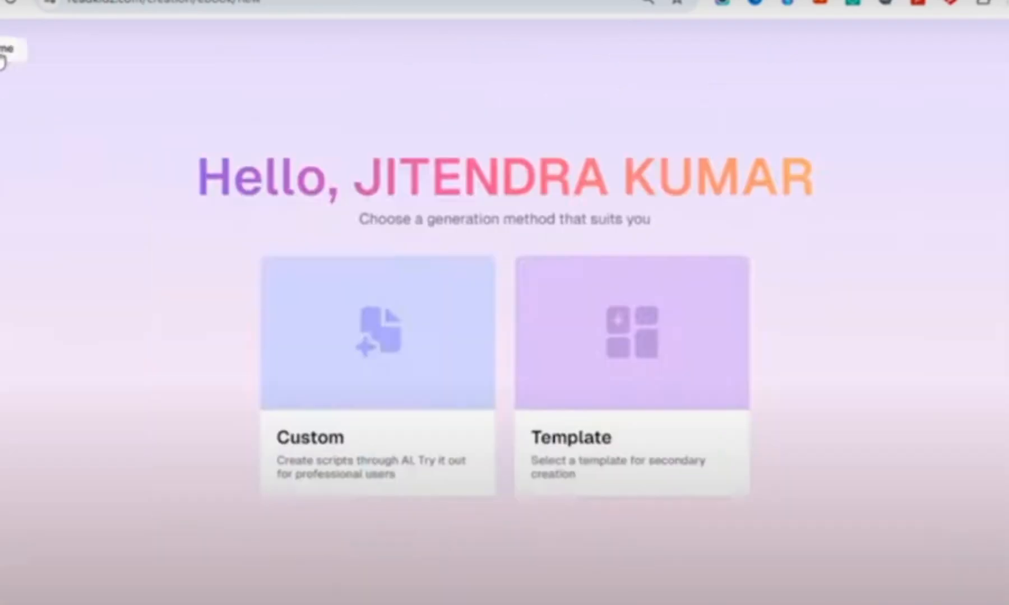
left_click(376, 345)
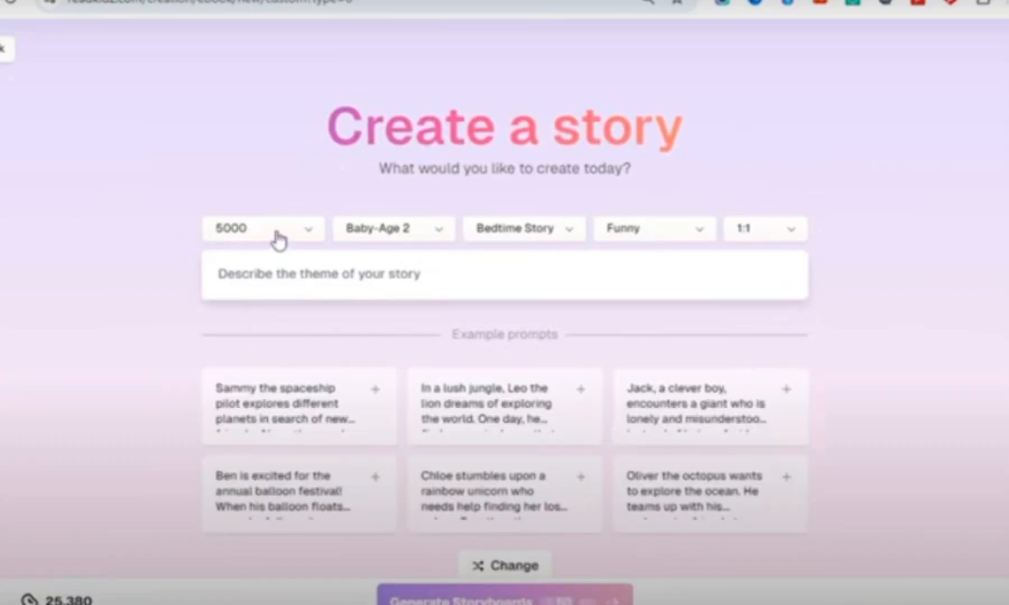
Keep the story length at 5000 characters and set the reader age to Ages 3-5
left_click(310, 238)
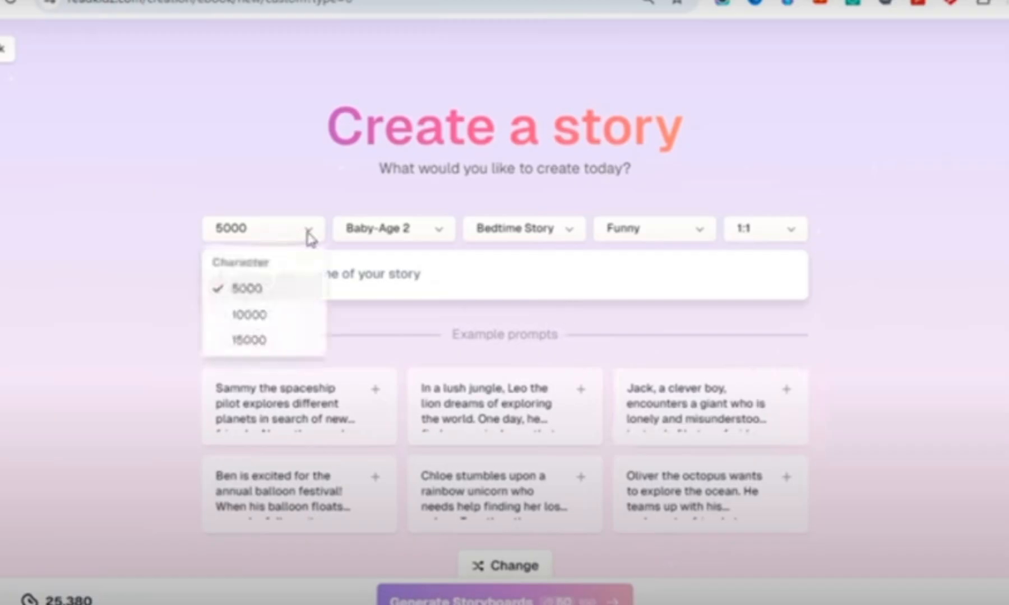
left_click(258, 289)
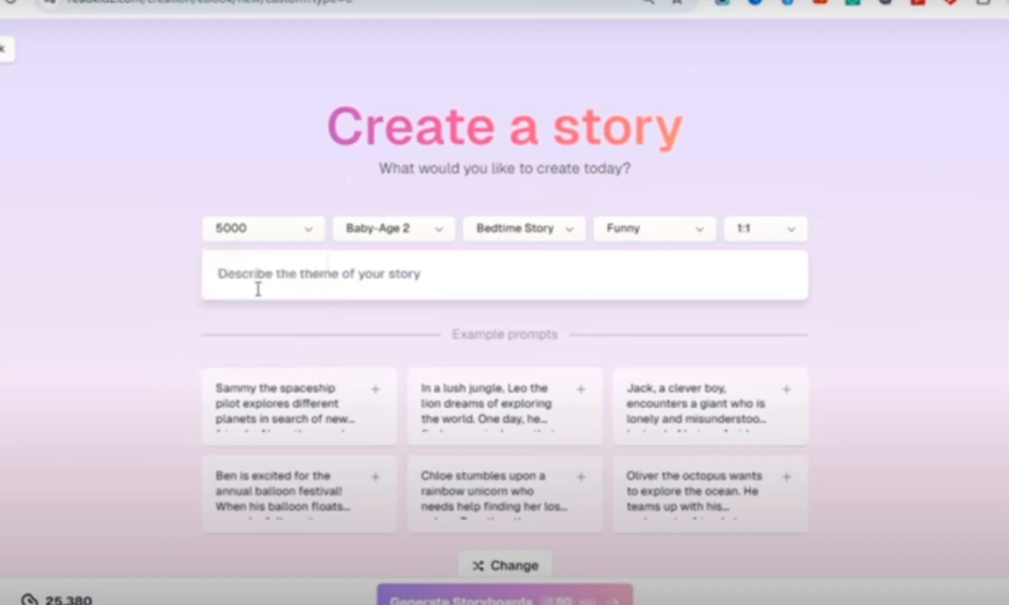
left_click(437, 240)
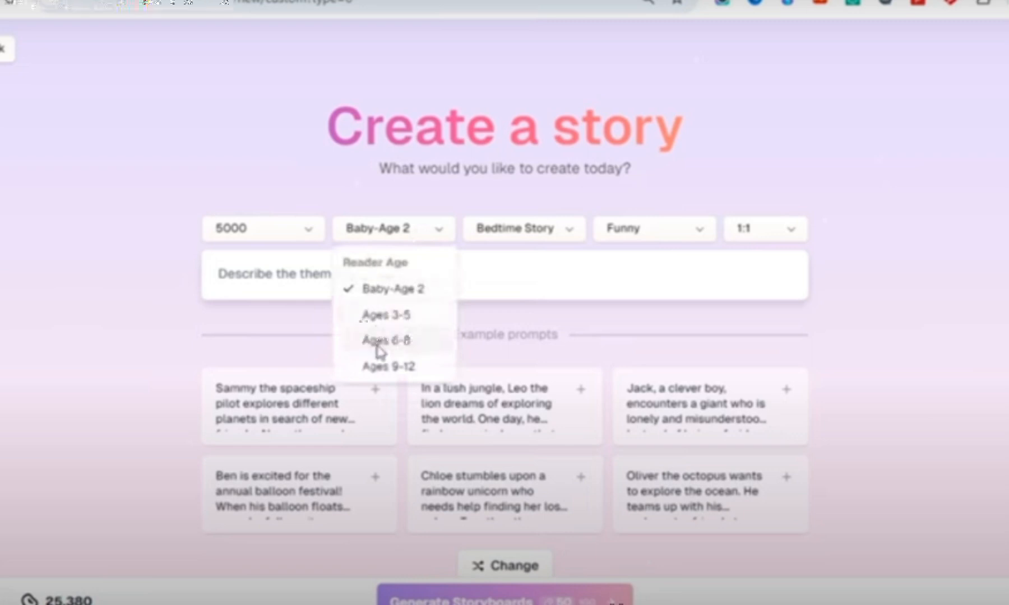
left_click(402, 319)
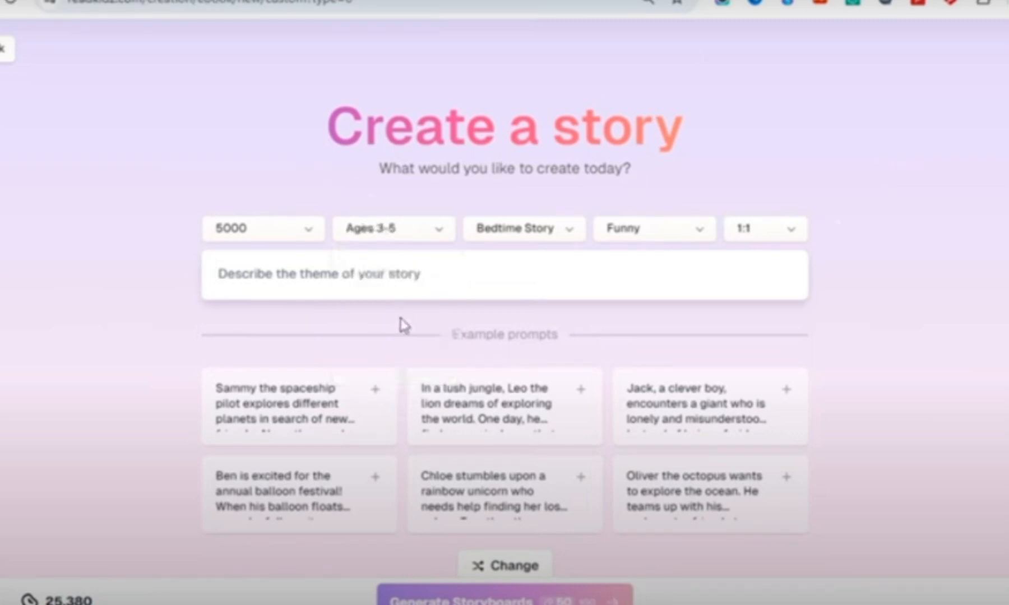
Set the story type to Fairytale, keeping the writing style Funny and the size 1:1
left_click(549, 244)
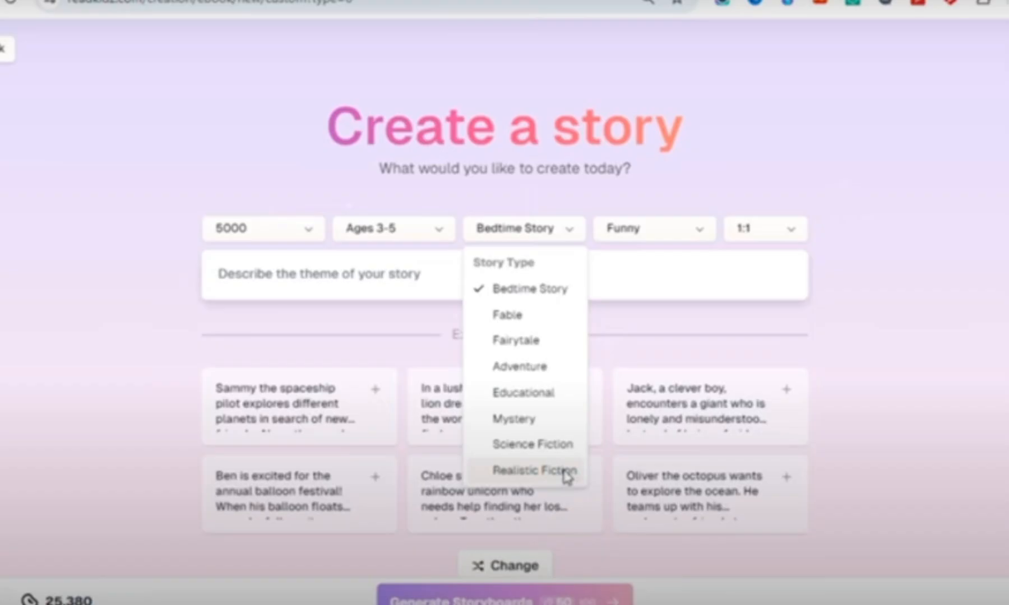
left_click(532, 343)
left_click(653, 235)
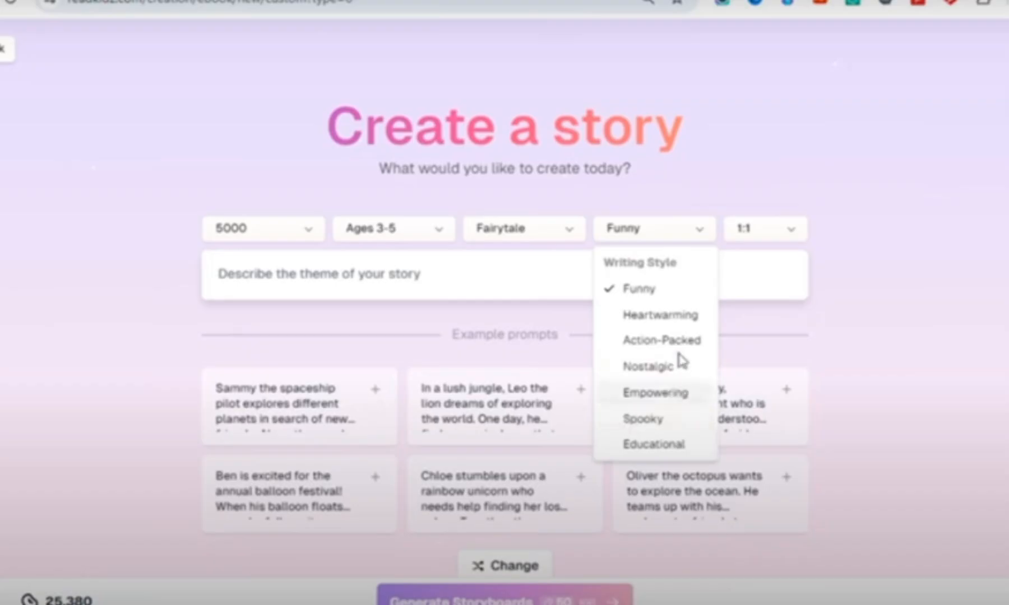
left_click(639, 289)
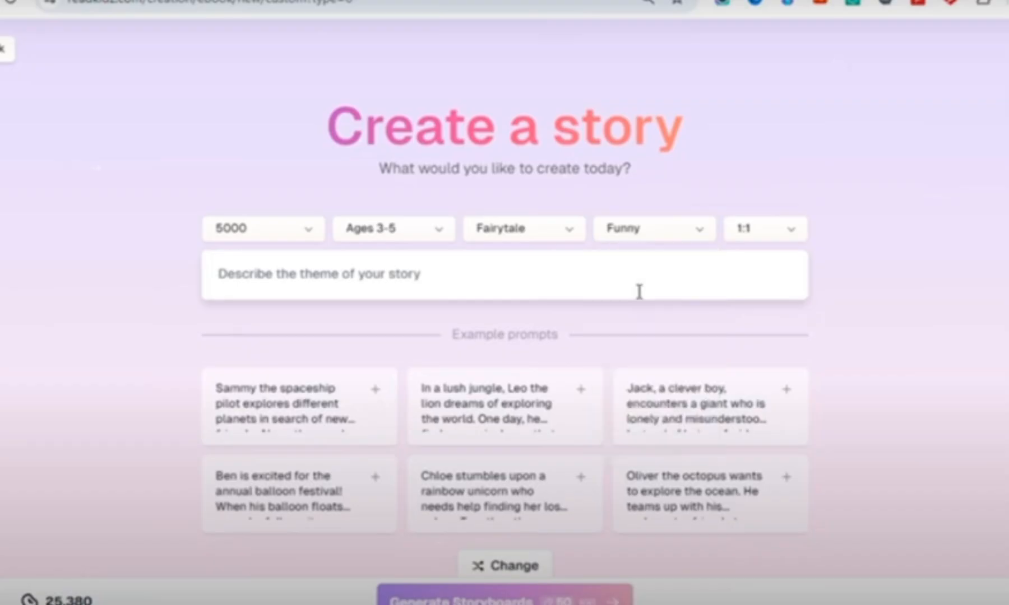
left_click(757, 236)
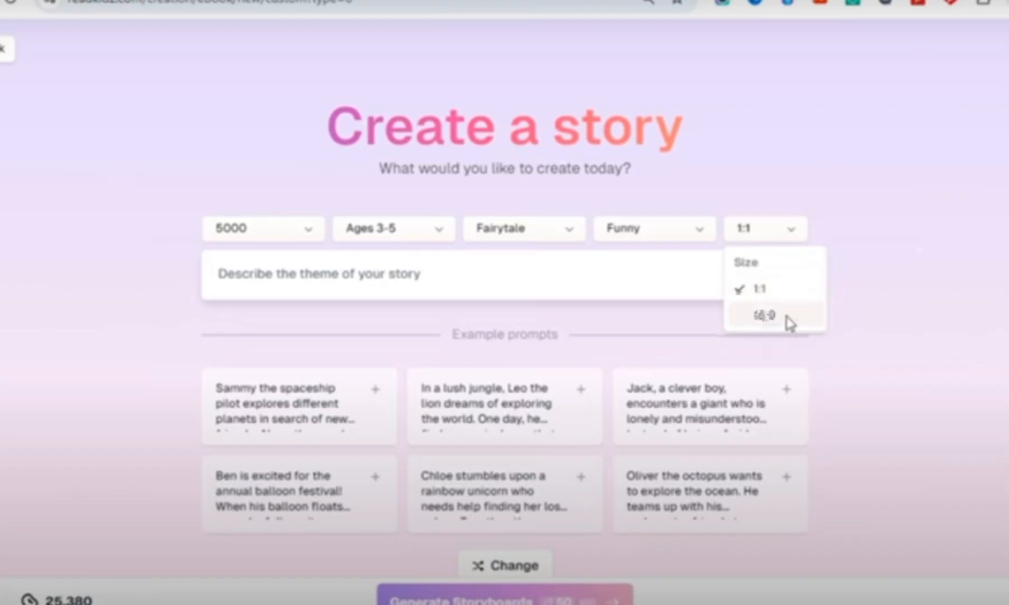
left_click(770, 291)
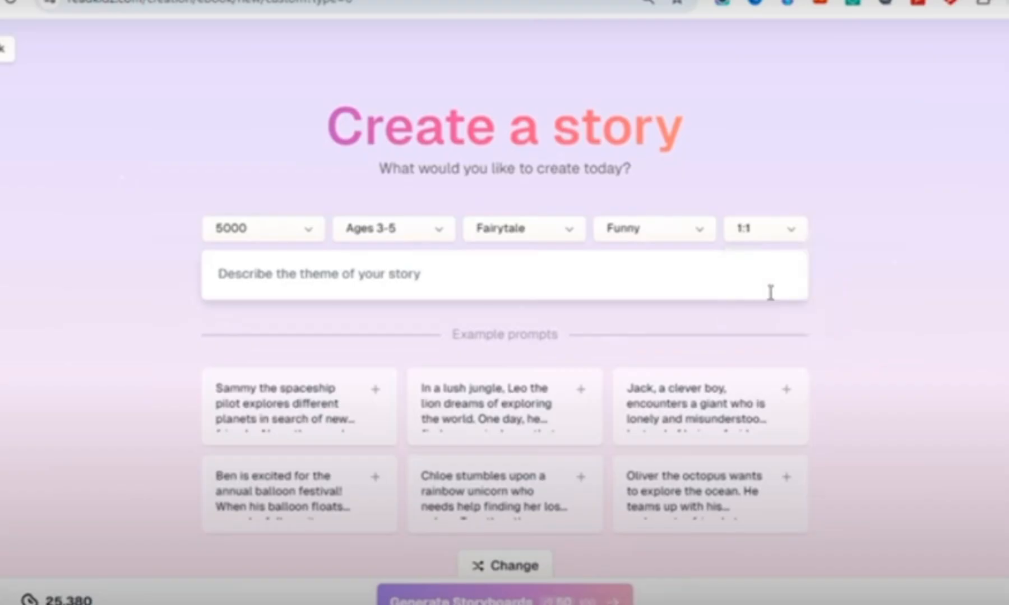
Try the example prompt about Leo the lion as the story theme and clear it again
left_click(246, 283)
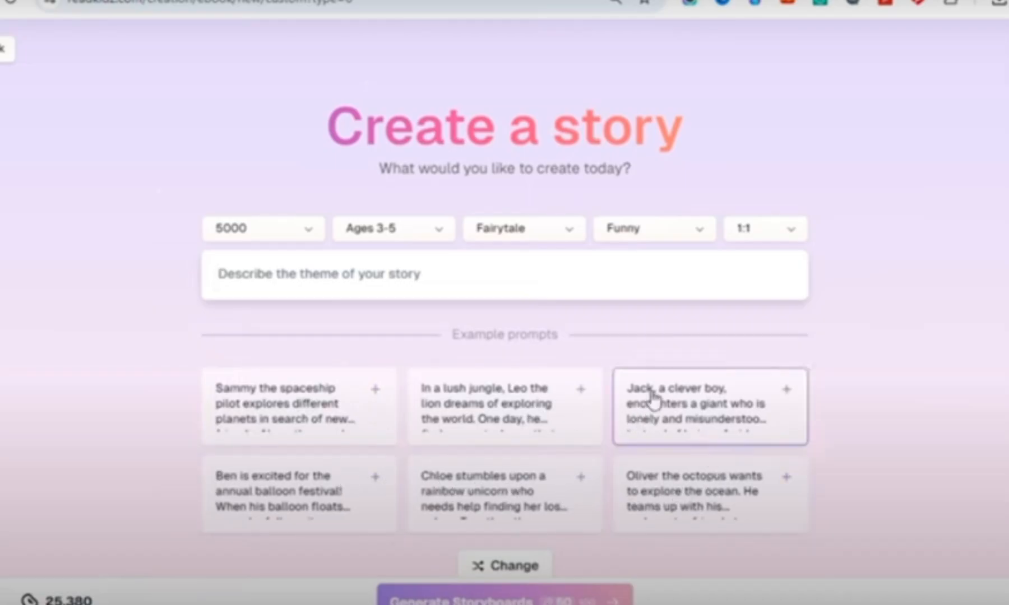
left_click(475, 416)
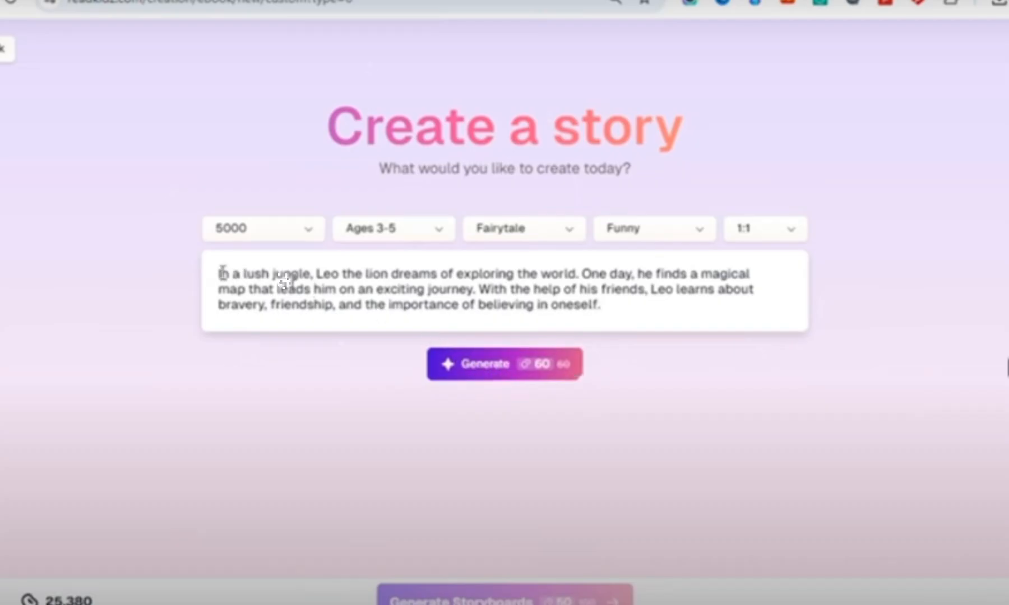
left_click_drag(218, 273, 652, 318)
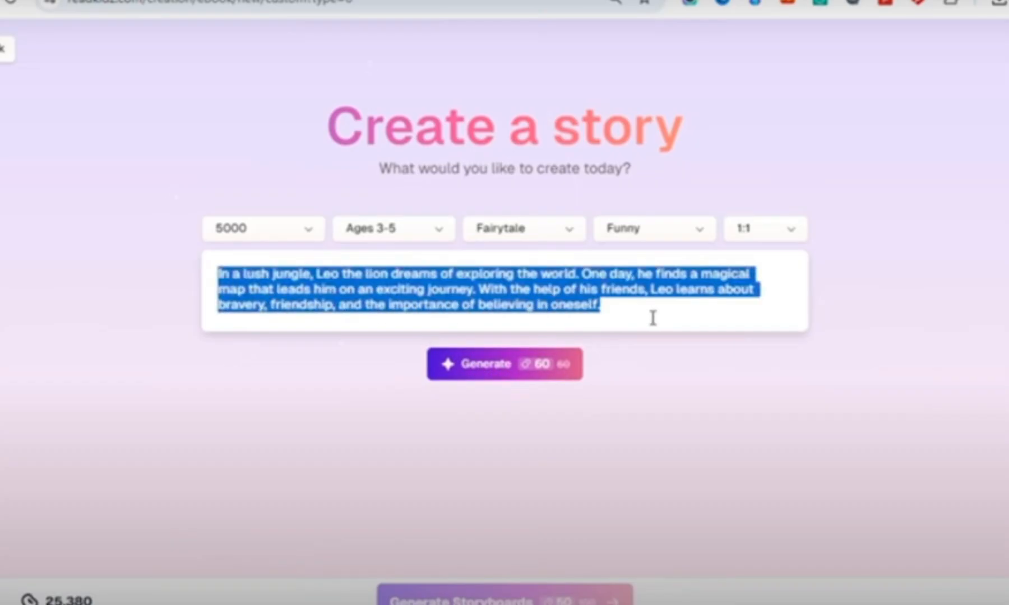
key("BackSpace")
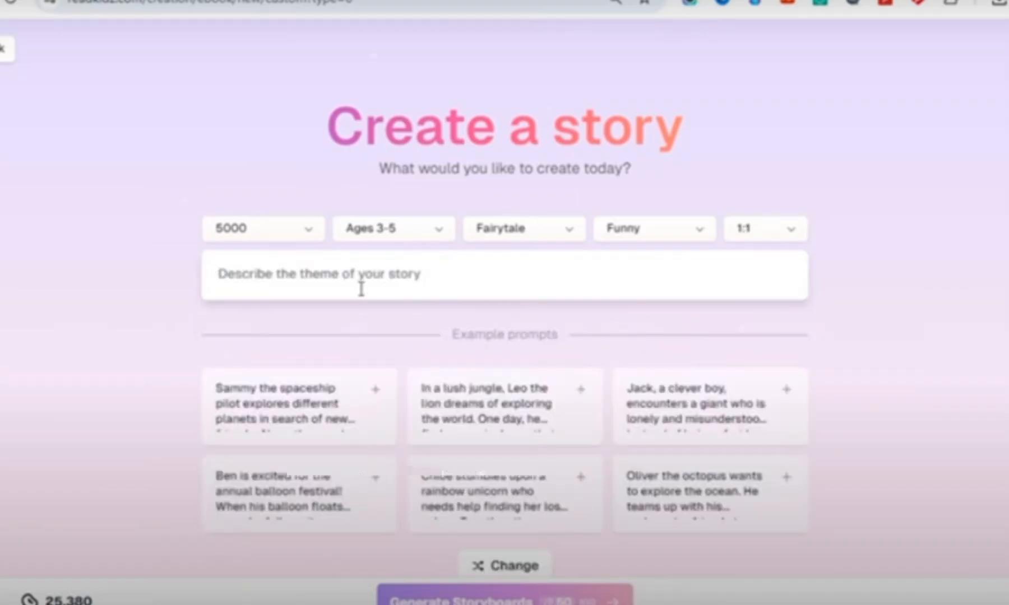
Enter "a boy who want to fly" as the story theme and generate the story
type("a")
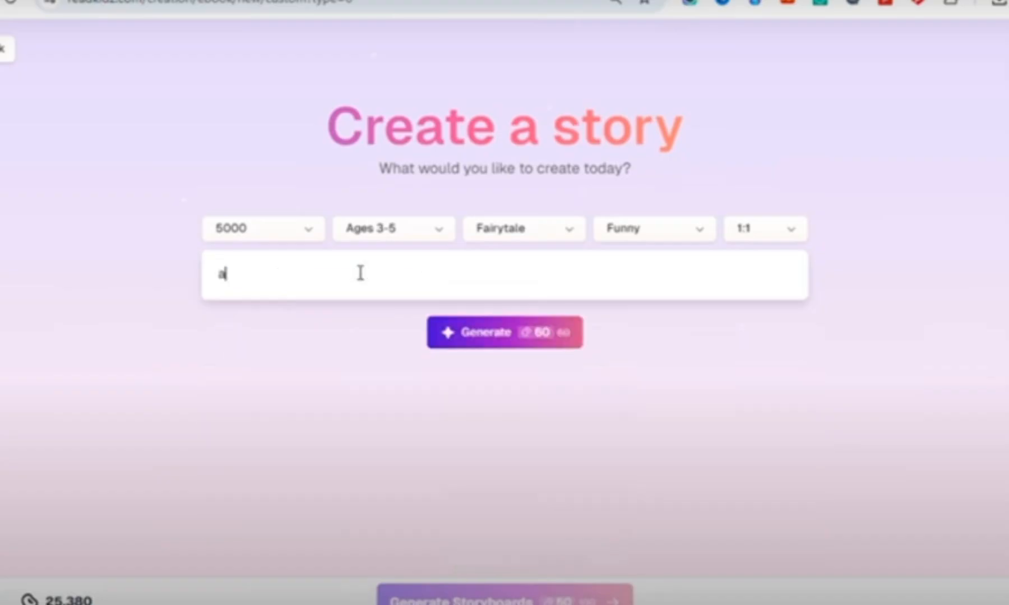
type(" boy who want to fly")
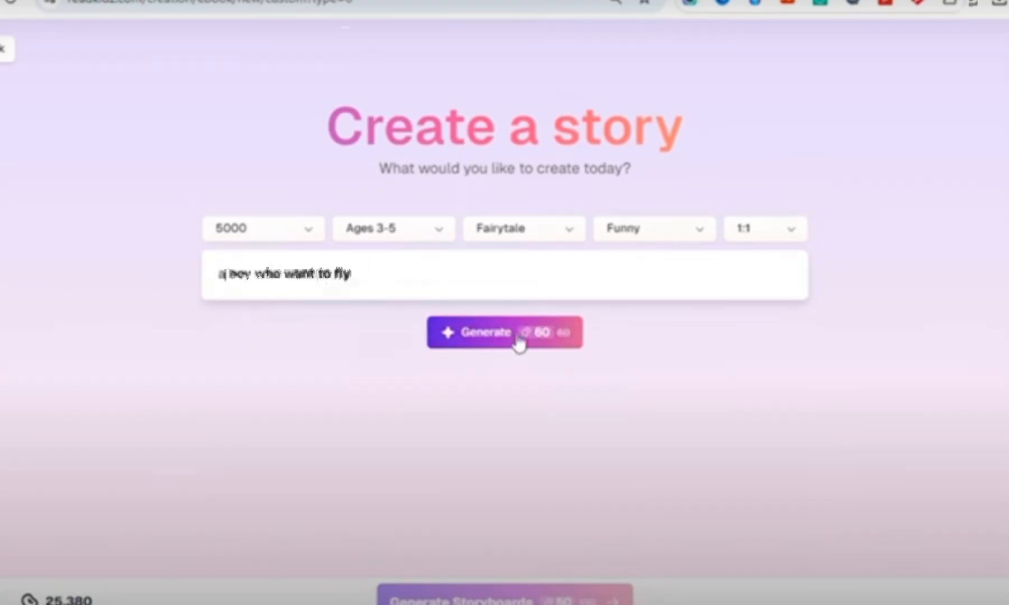
left_click(511, 339)
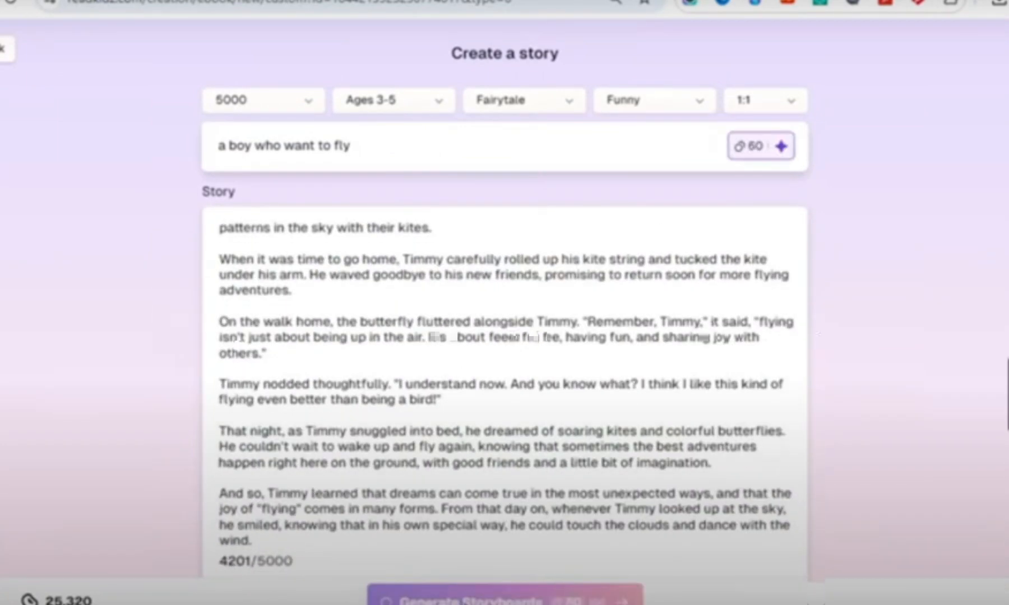
Generate the storyboards from the story, review their pages and continue to the style choice
left_click(539, 597)
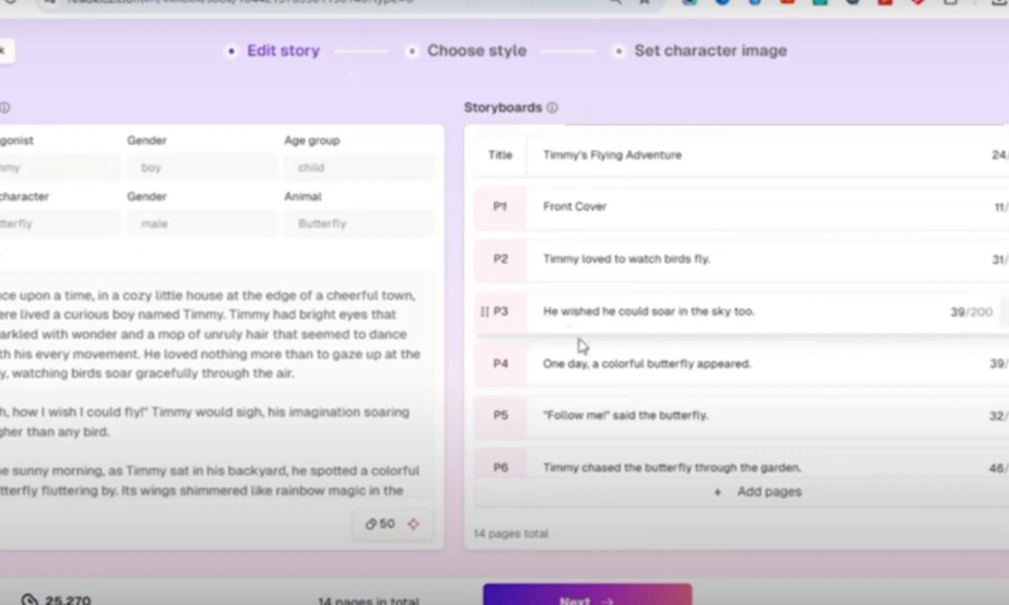
scroll(607, 361, "down", 8)
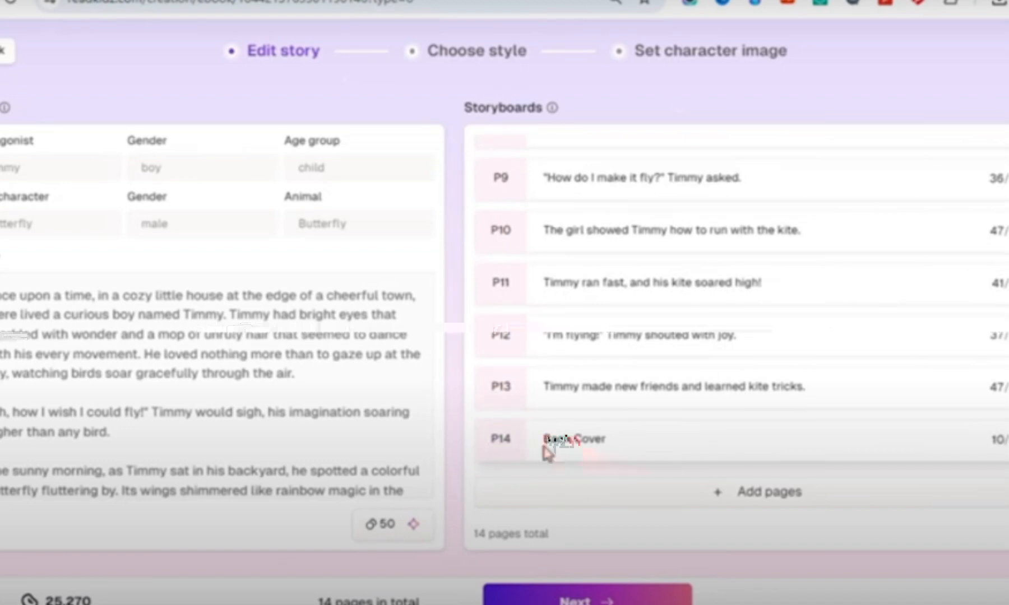
left_click(586, 602)
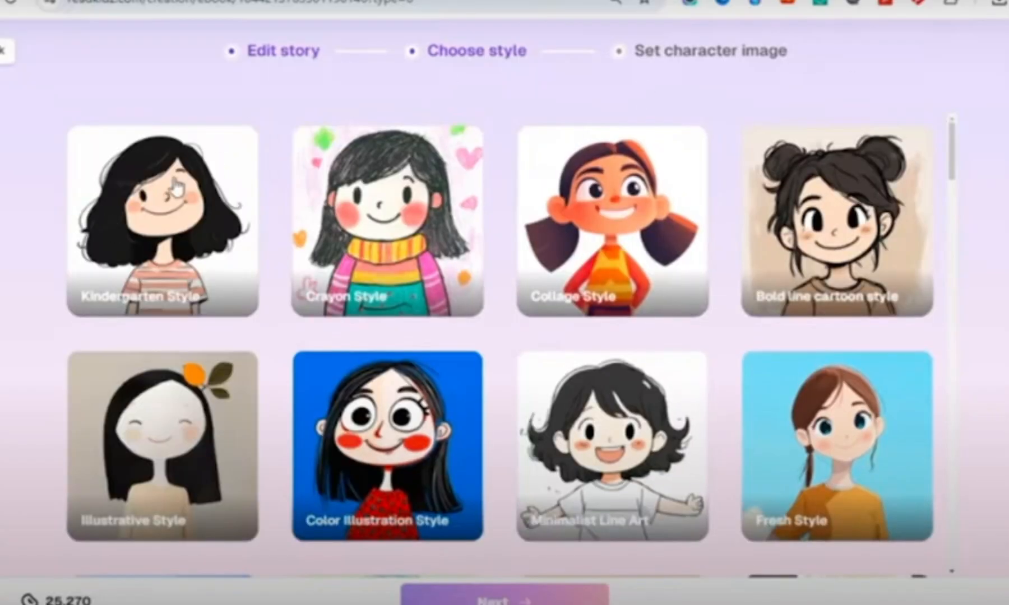
Browse the illustration styles, choose Minimalist Line Art for the book and continue to the character images
scroll(486, 314, "down", 12)
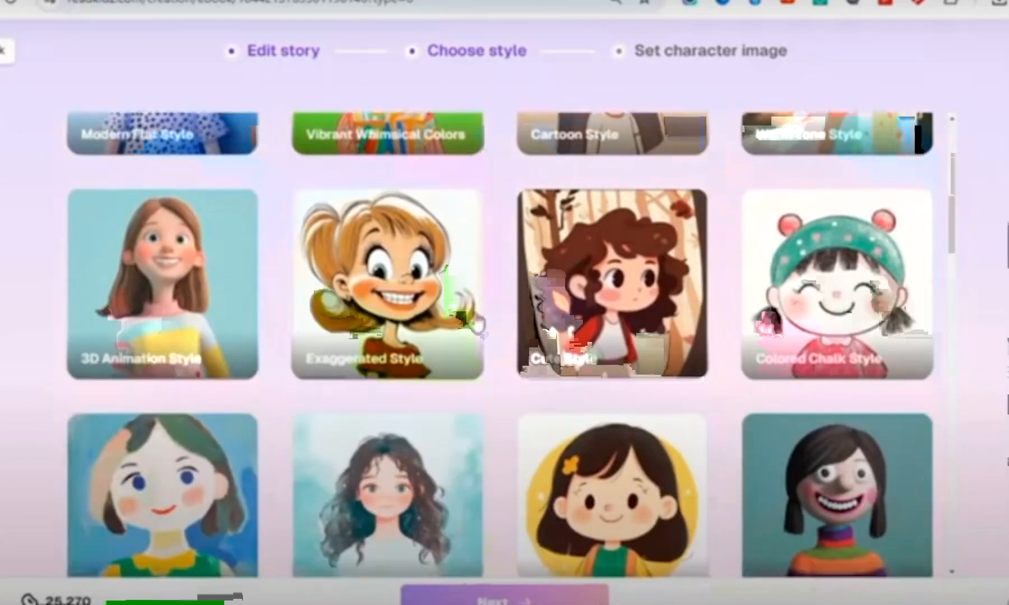
scroll(476, 322, "down", 15)
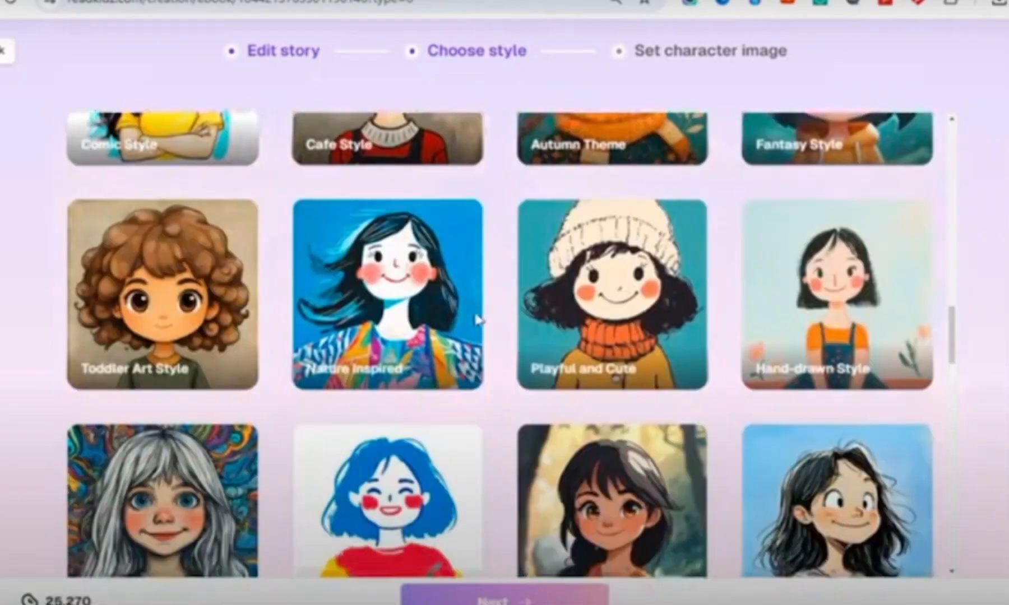
scroll(476, 322, "down", 16)
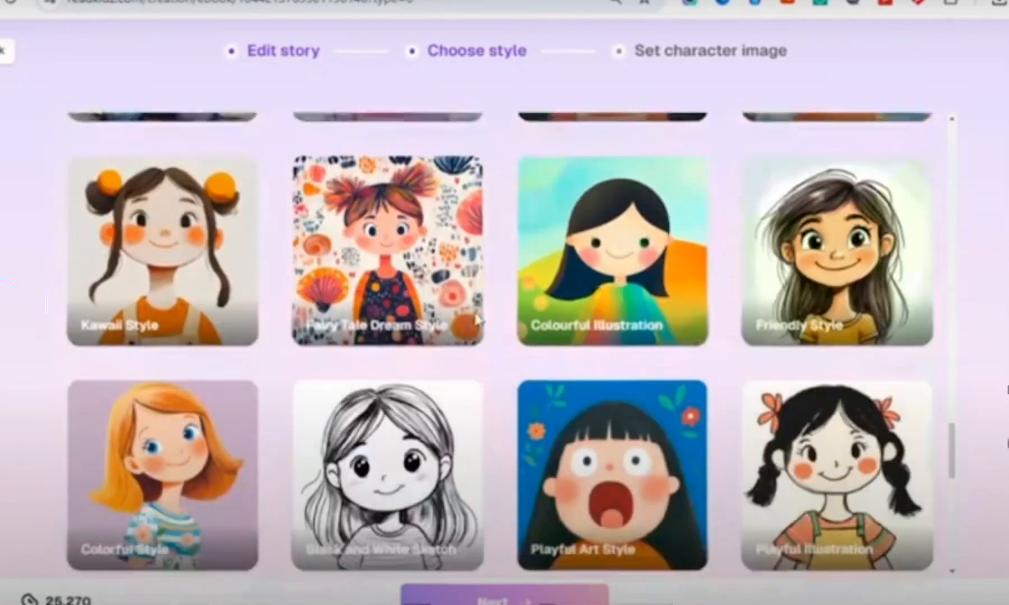
scroll(477, 320, "down", 4)
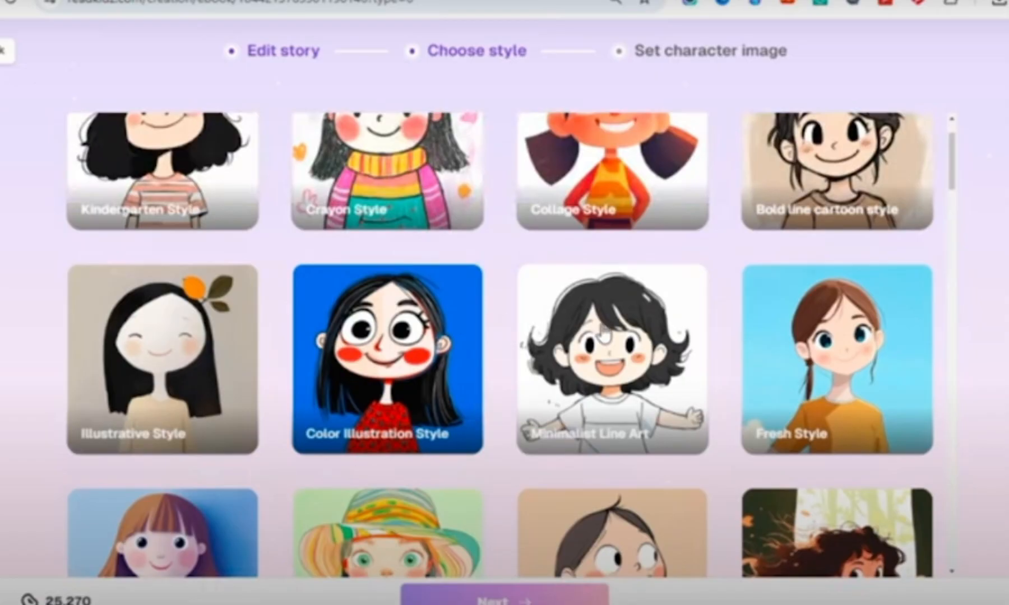
left_click(602, 330)
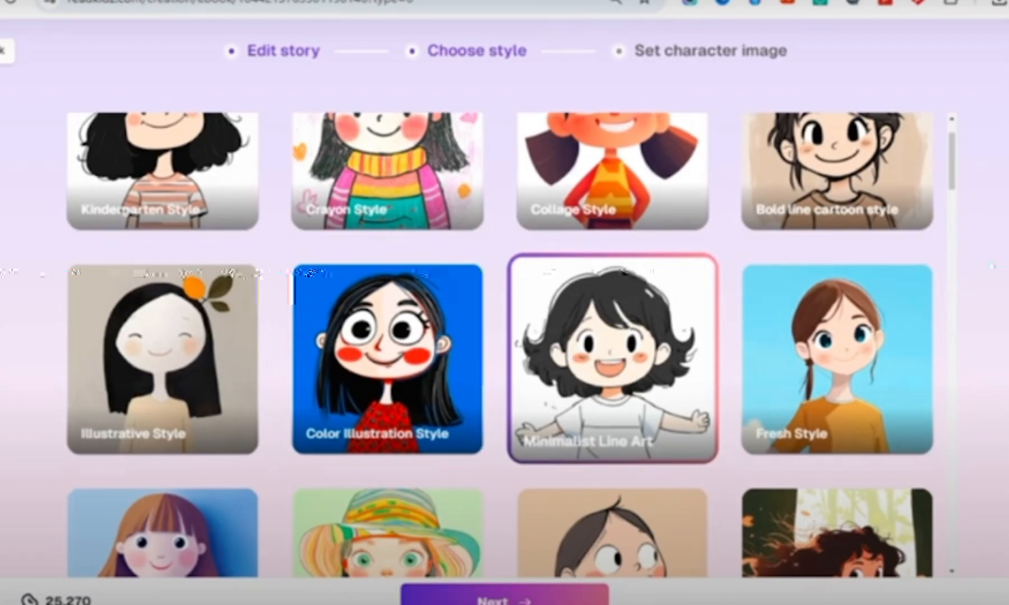
left_click(504, 596)
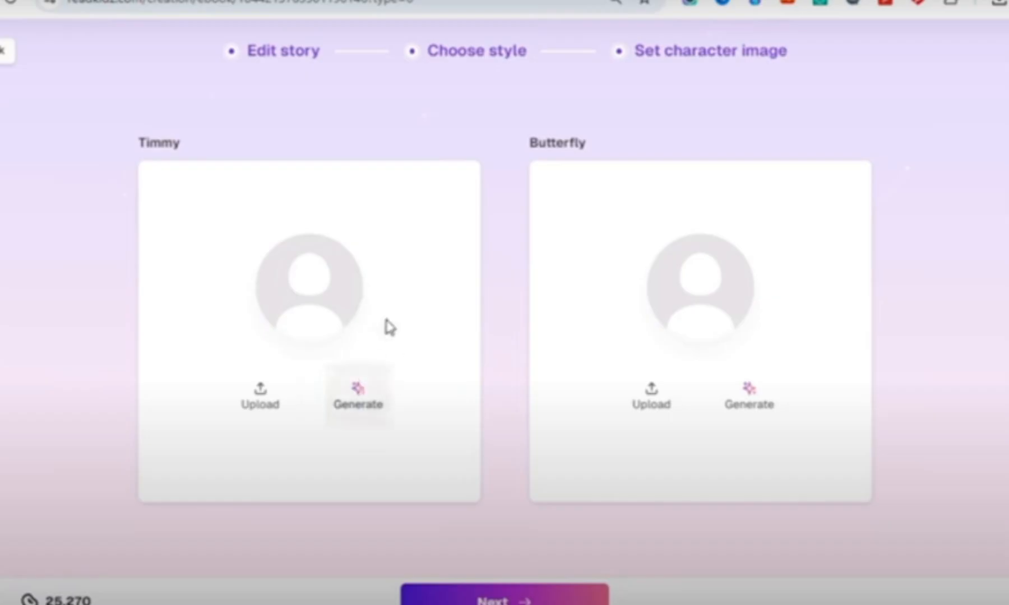
Upload a picture of a brown-haired boy in a tie and blue shorts as Timmy's character image and apply it
left_click(265, 404)
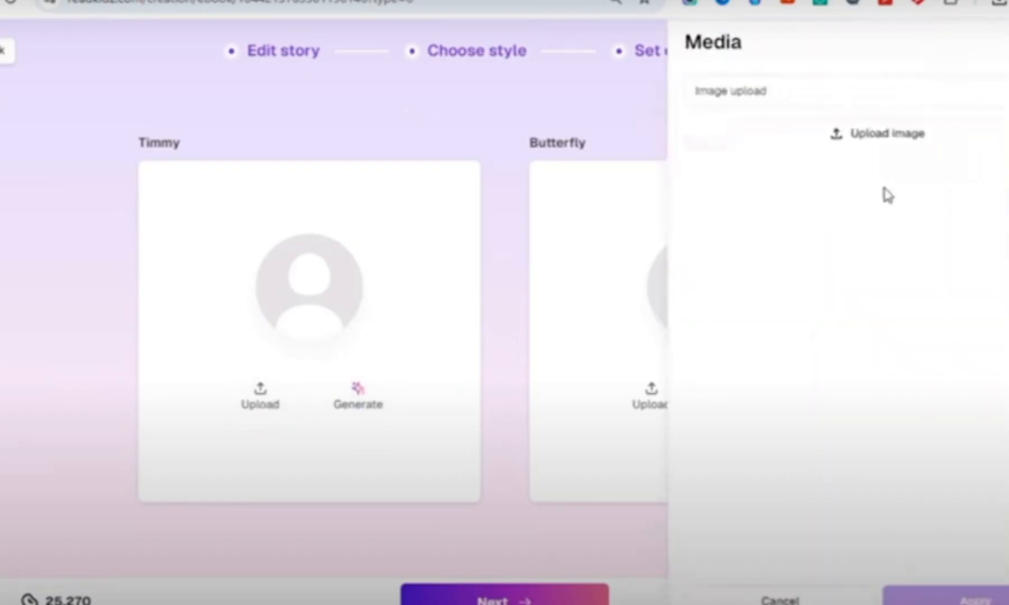
left_click(875, 140)
left_click(132, 100)
left_click(350, 374)
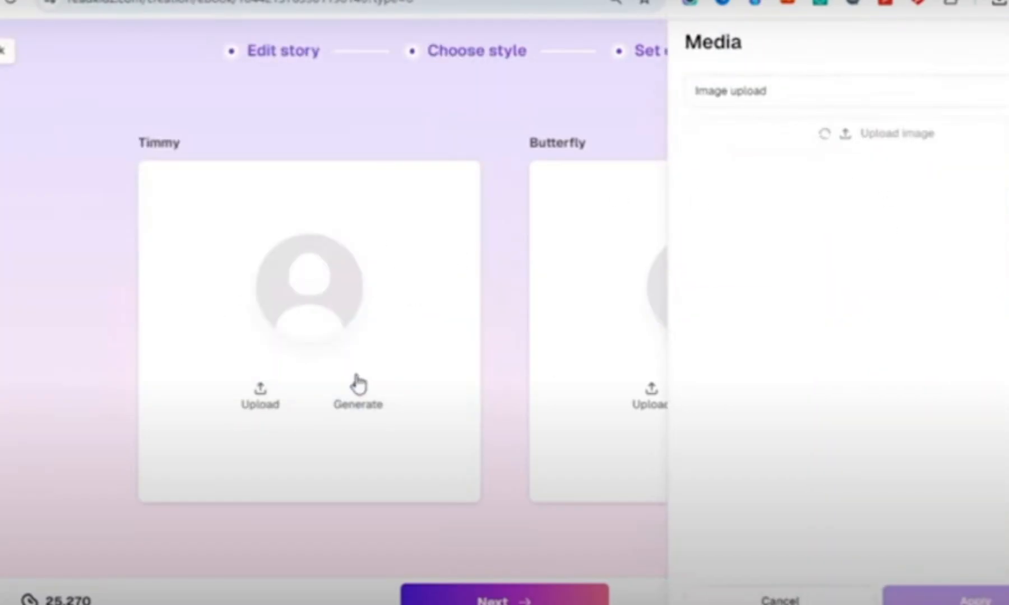
left_click(724, 230)
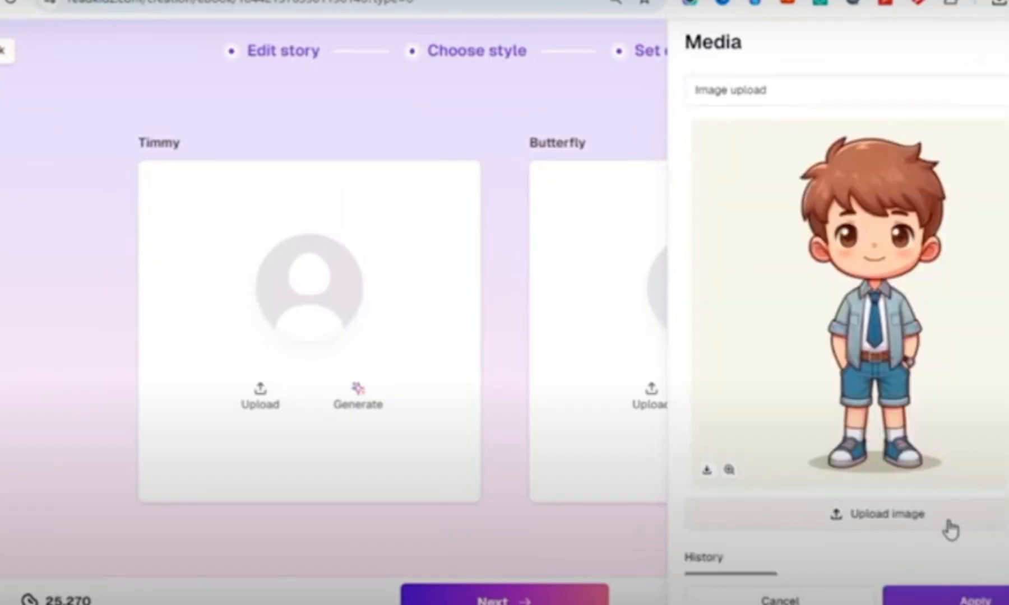
scroll(948, 530, "down", 2)
left_click(980, 597)
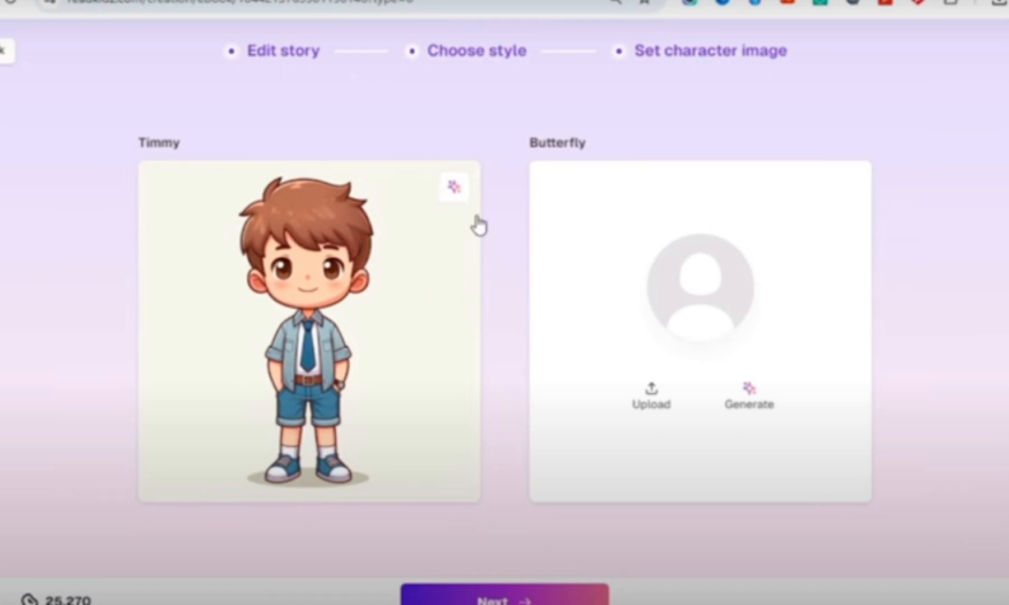
Set the hair color to black in Timmy's AI image prompt and generate new character images
left_click(454, 188)
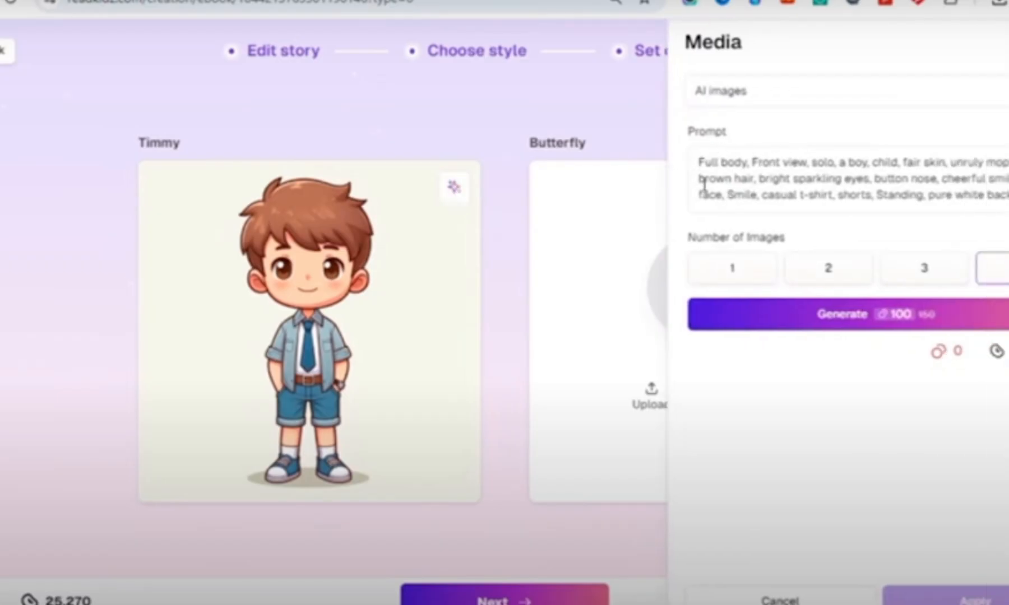
triple_click(844, 161)
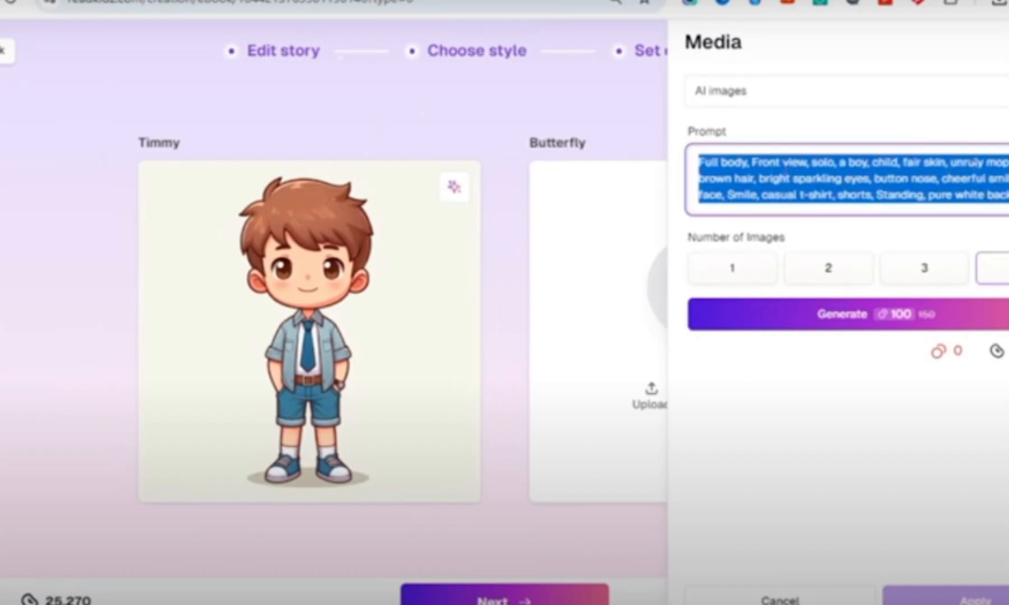
left_click(715, 179)
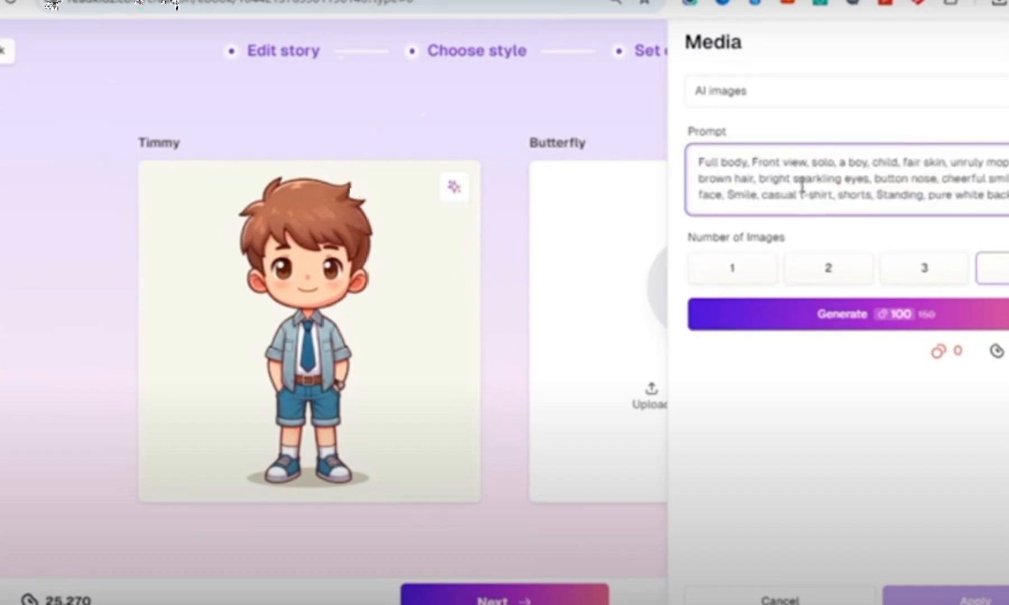
double_click(718, 178)
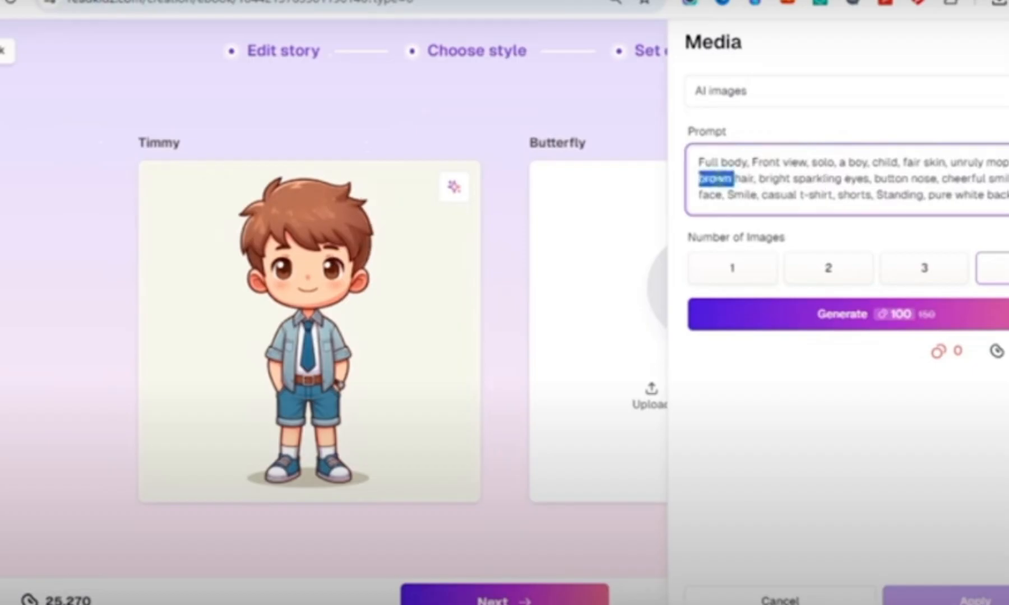
type("black")
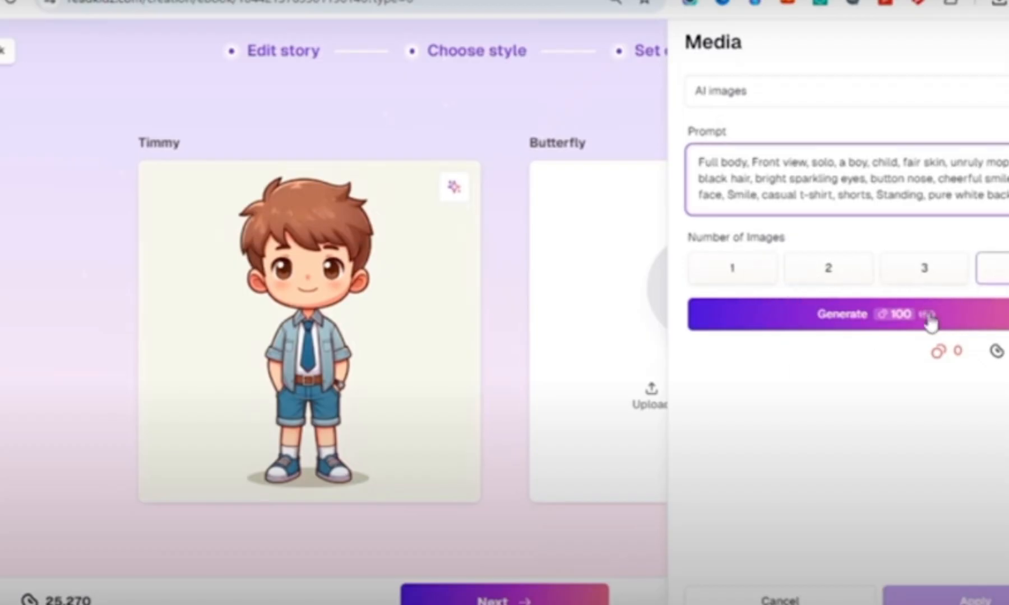
left_click(828, 325)
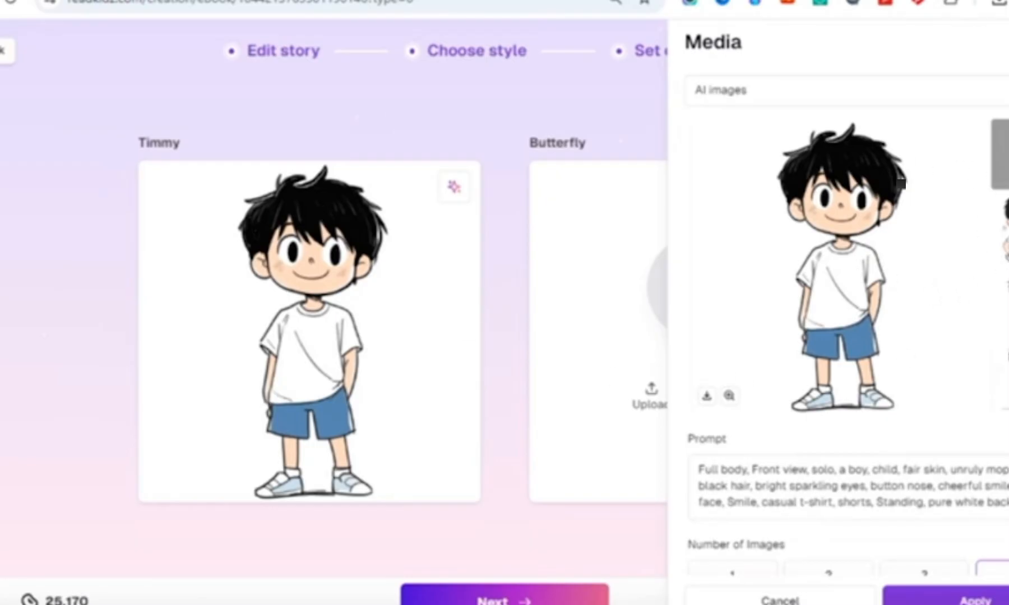
Compare the generated Timmy images and apply the full-body one with the white T-shirt and blue shorts
left_click(1003, 229)
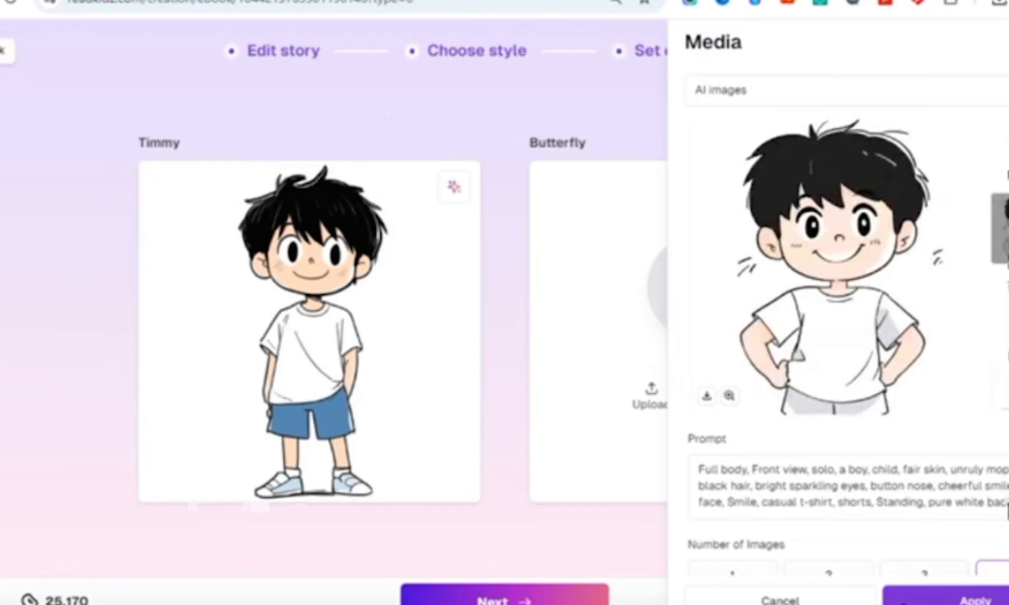
left_click(1003, 155)
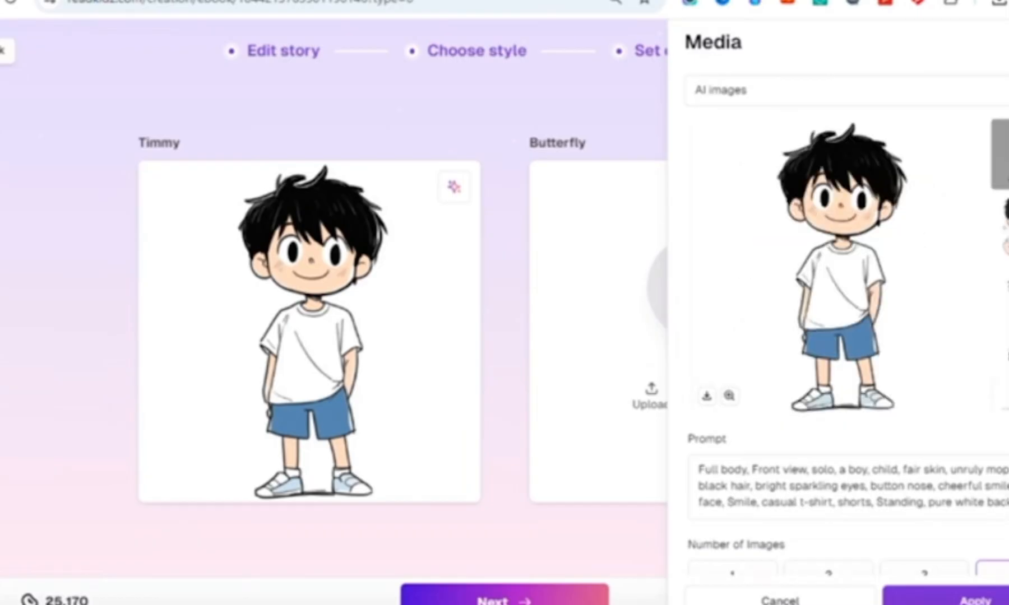
left_click(995, 595)
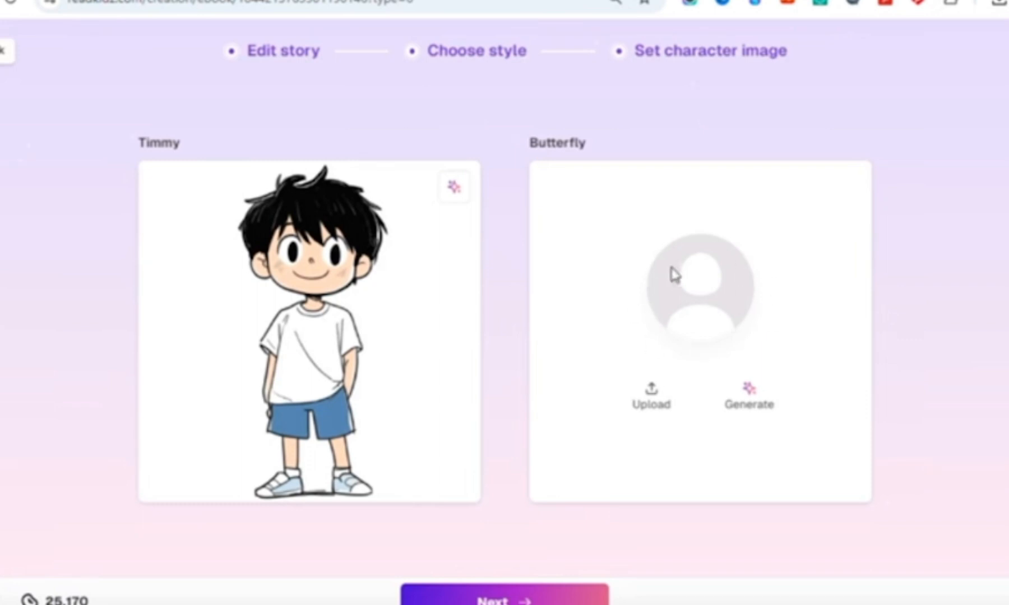
Generate Butterfly's images from the suggested prompt, apply the side-view insect with colorful wings, and continue to the story pages
left_click(755, 401)
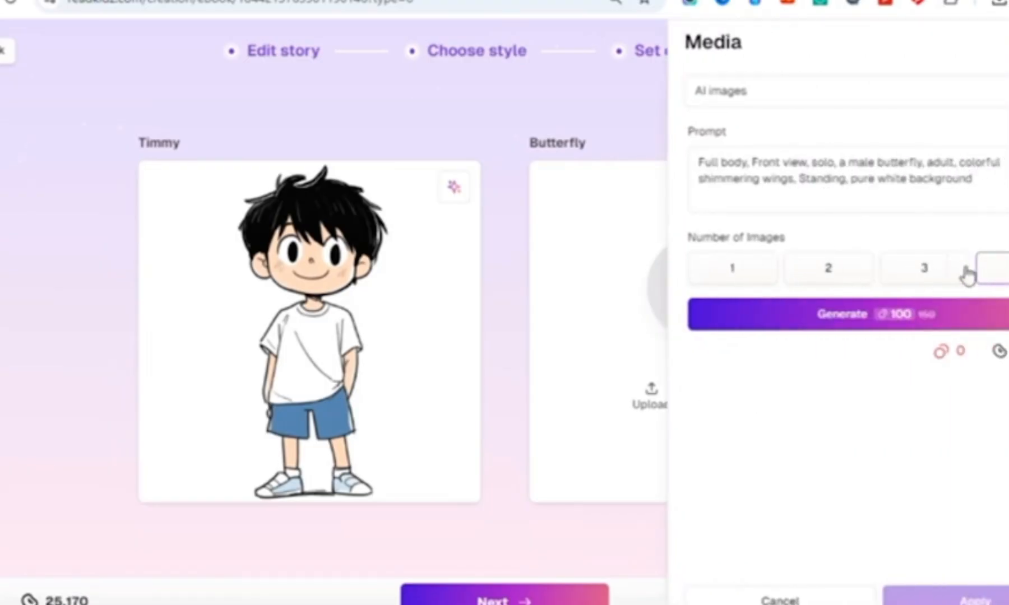
left_click(847, 328)
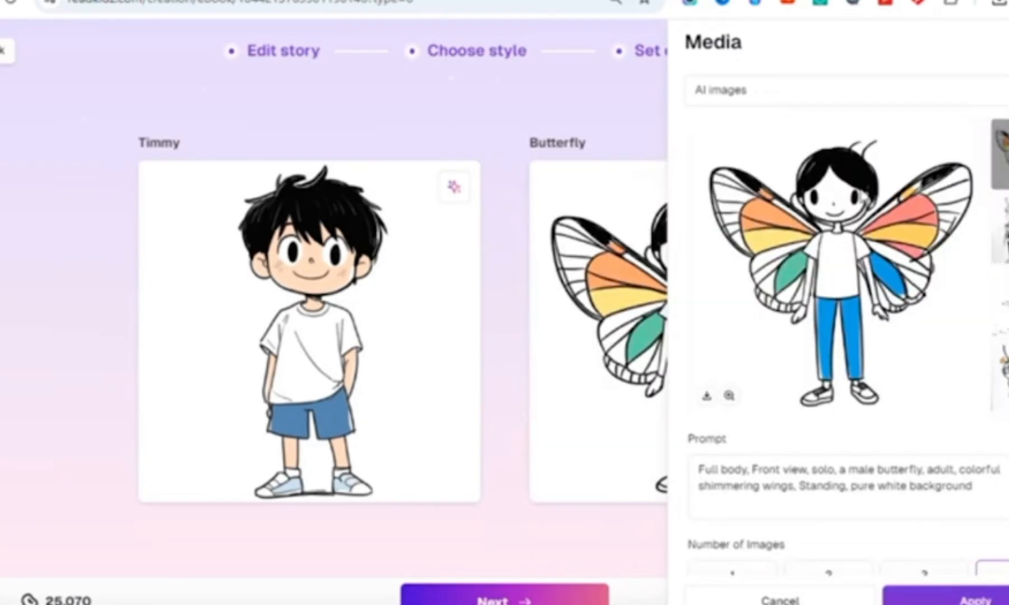
left_click(1003, 241)
left_click(1003, 304)
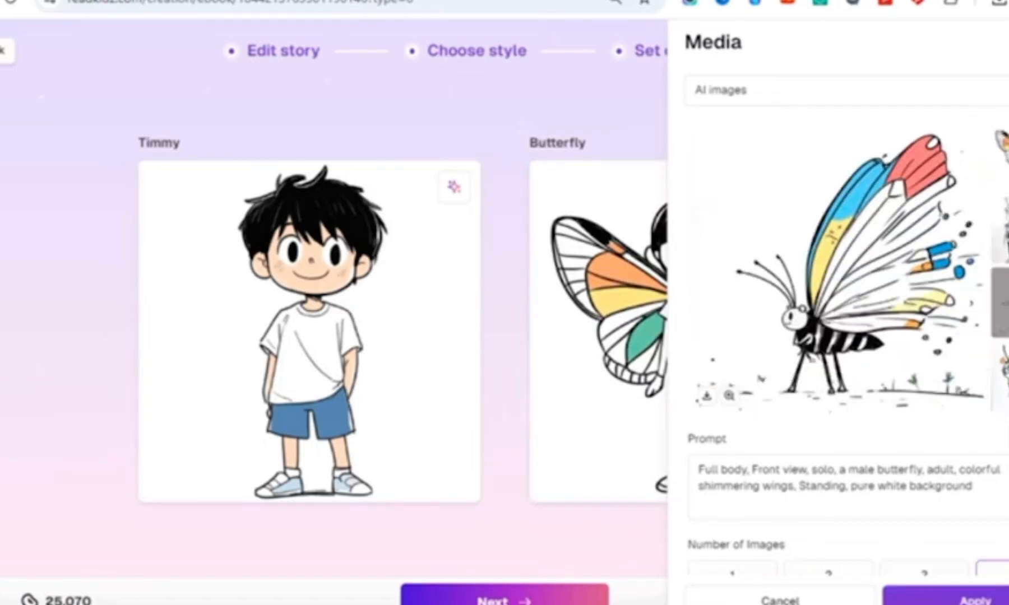
left_click(1003, 377)
left_click(1003, 304)
left_click(1003, 229)
left_click(1002, 154)
left_click(1003, 303)
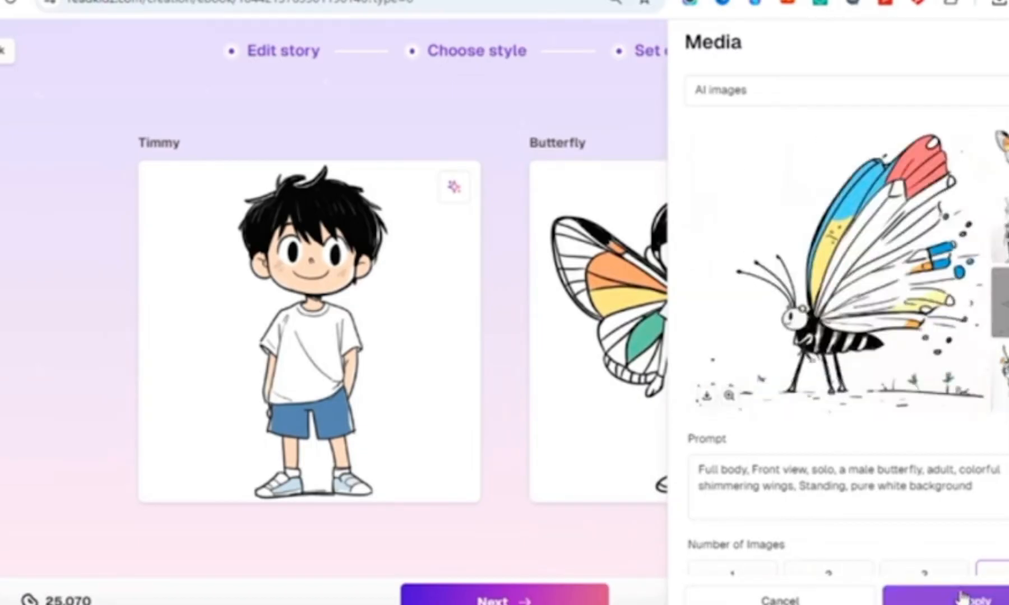
left_click(962, 598)
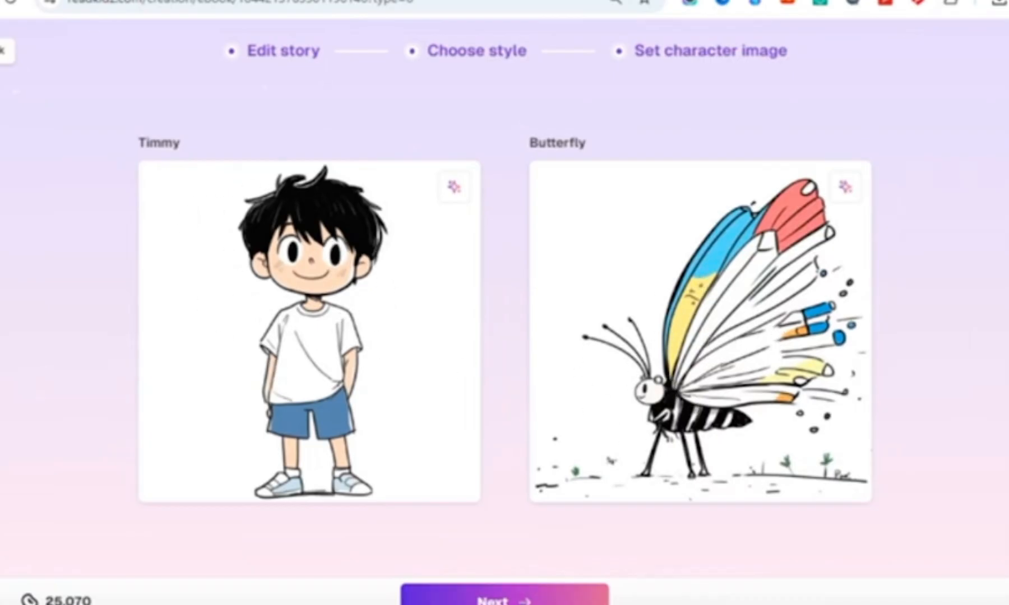
left_click(505, 600)
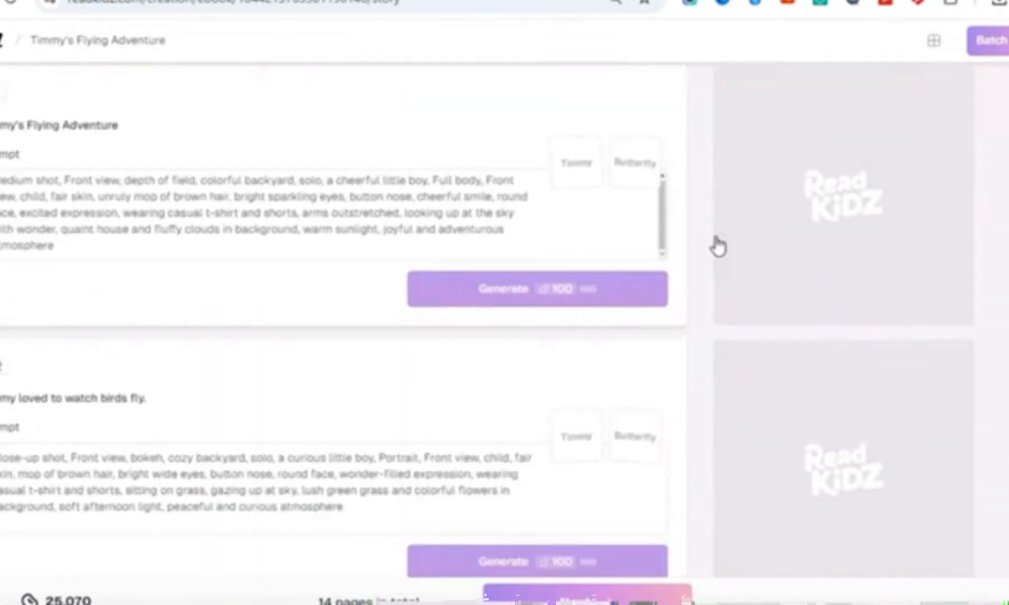
Examine the story pages' sentences, illustration prompts and assigned characters, from the cover to the butterfly's appearance
scroll(655, 414, "down", 5)
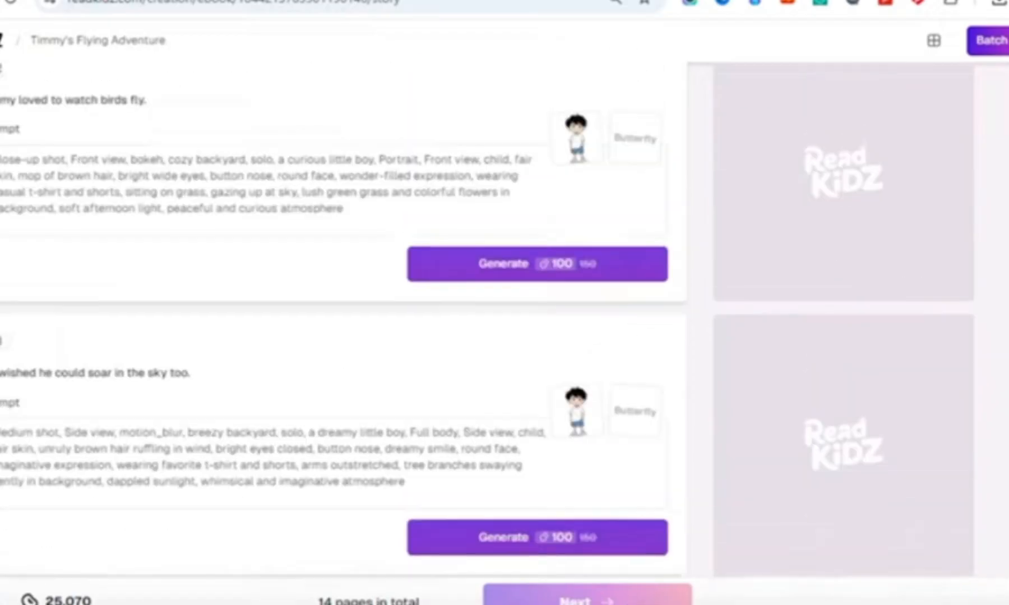
scroll(487, 320, "down", 10)
triple_click(25, 100)
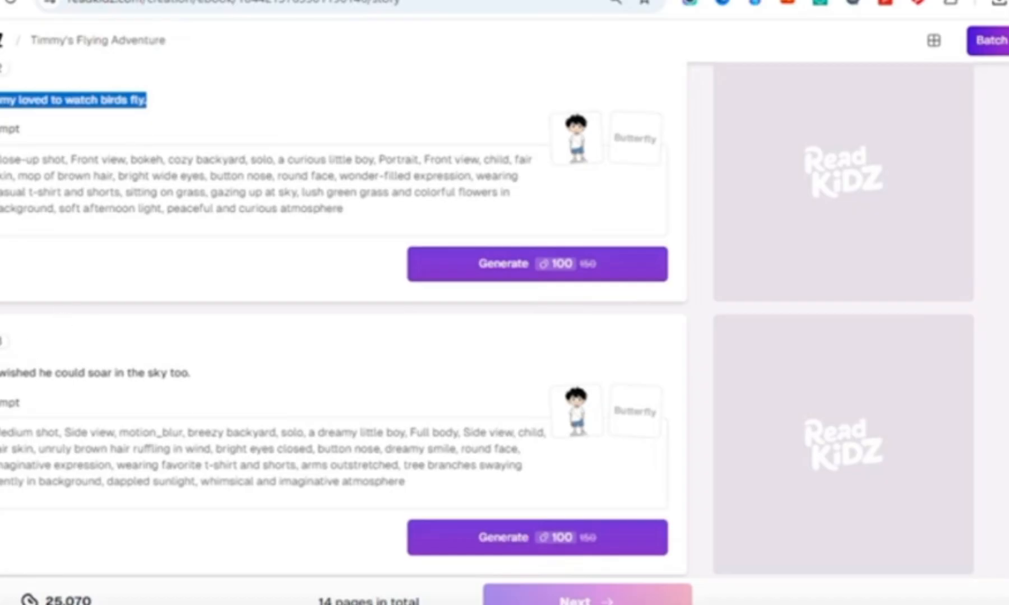
triple_click(84, 372)
scroll(255, 387, "down", 5)
left_click_drag(1, 158, 400, 216)
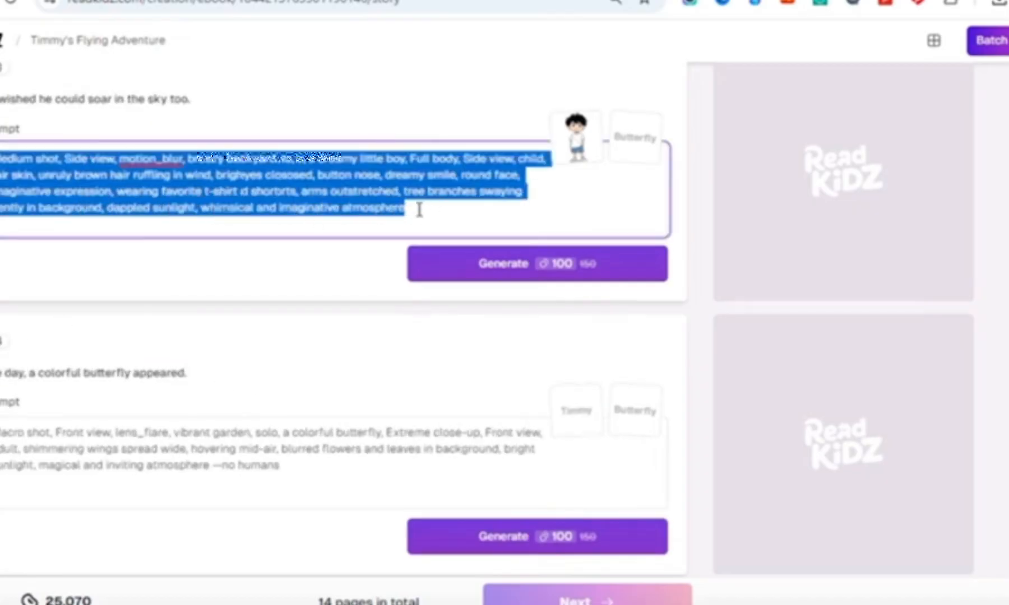
left_click(424, 211)
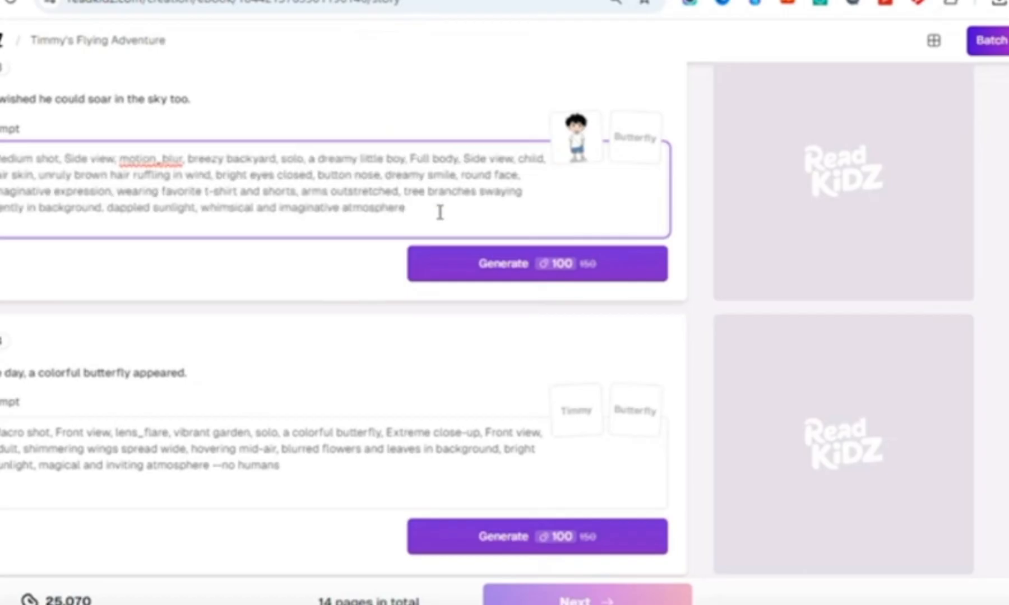
scroll(940, 548, "up", 9)
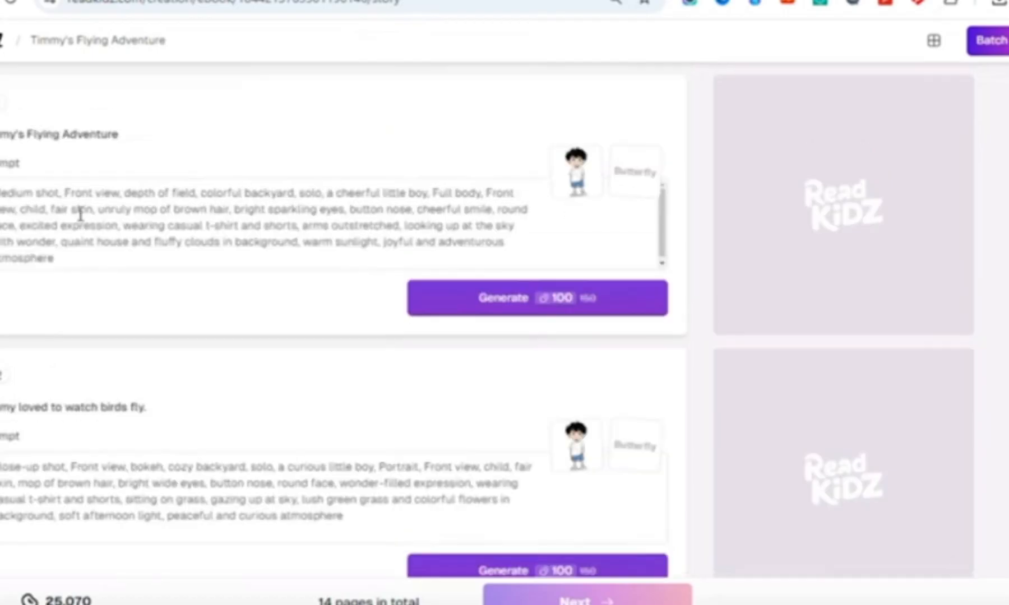
triple_click(102, 263)
mouse_move(583, 166)
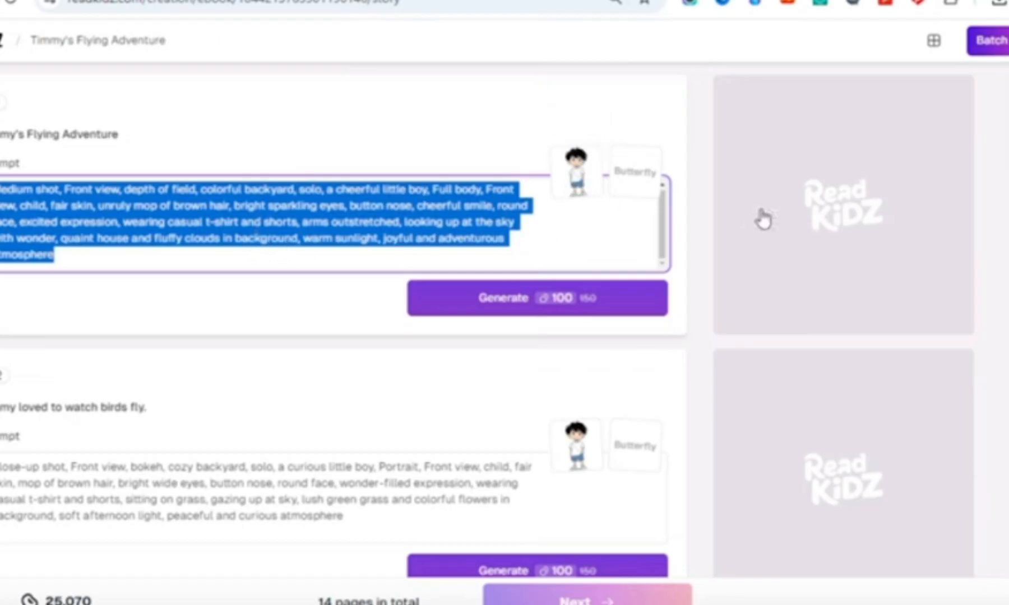
Make the flowers yellow in the illustration prompt of the "Timmy loved to watch birds fly" page and generate its images
scroll(323, 404, "down", 2)
left_click(323, 403)
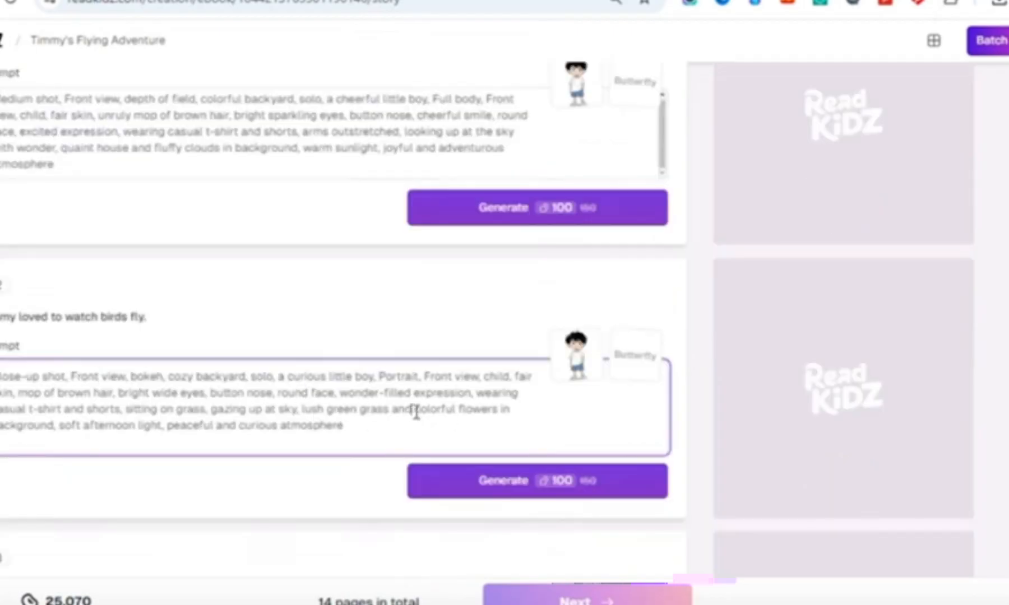
left_click_drag(415, 412, 498, 415)
double_click(437, 411)
type("yellow")
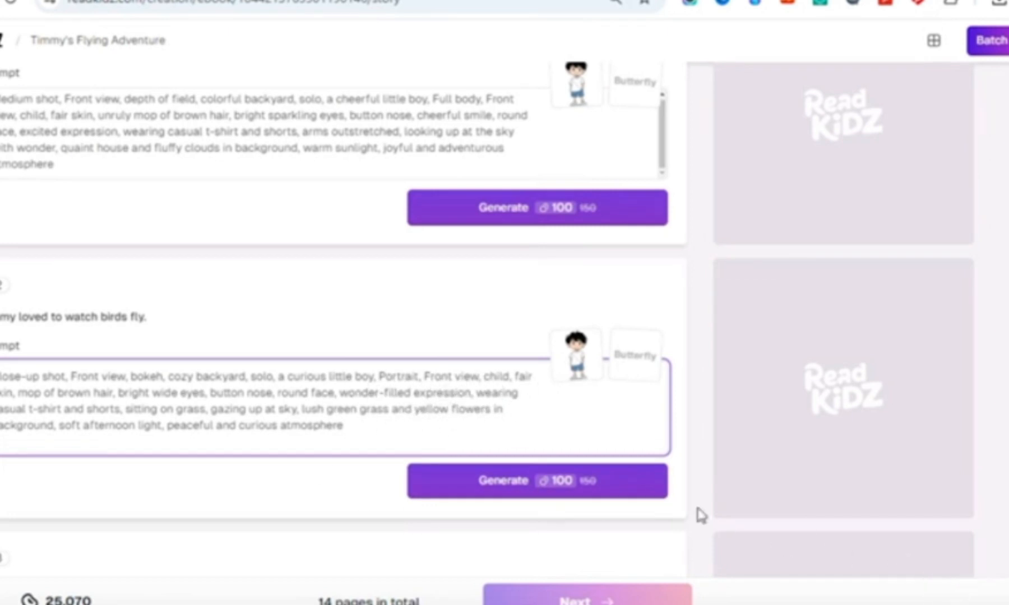
left_click(502, 496)
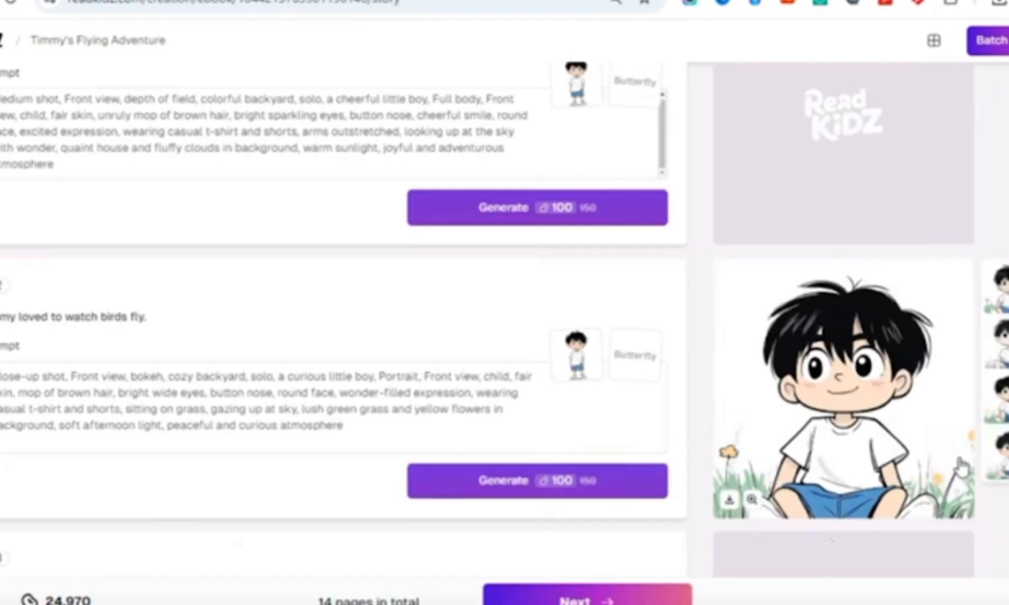
Compare the generated images for the "Timmy loved to watch birds fly" page and apply the one showing Timmy seated on grass with both shoes visible
left_click(1001, 345)
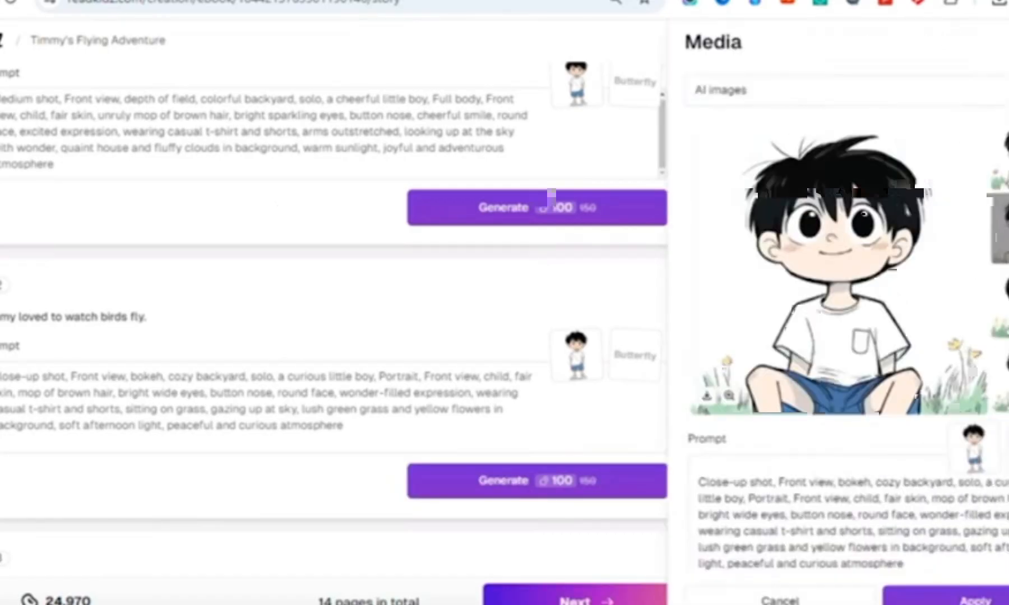
left_click(1001, 377)
left_click(1001, 302)
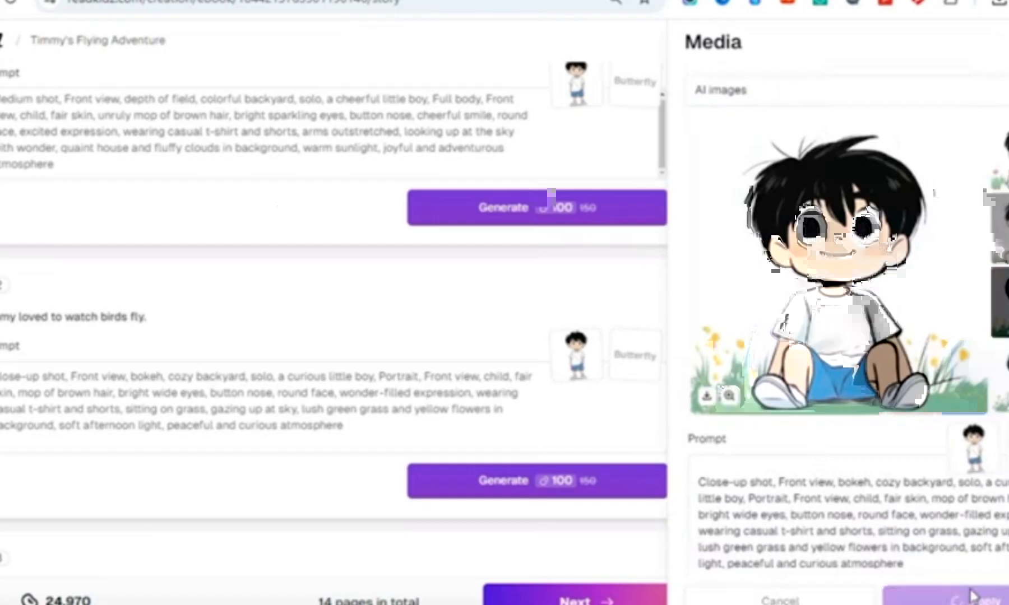
left_click(966, 595)
mouse_move(738, 416)
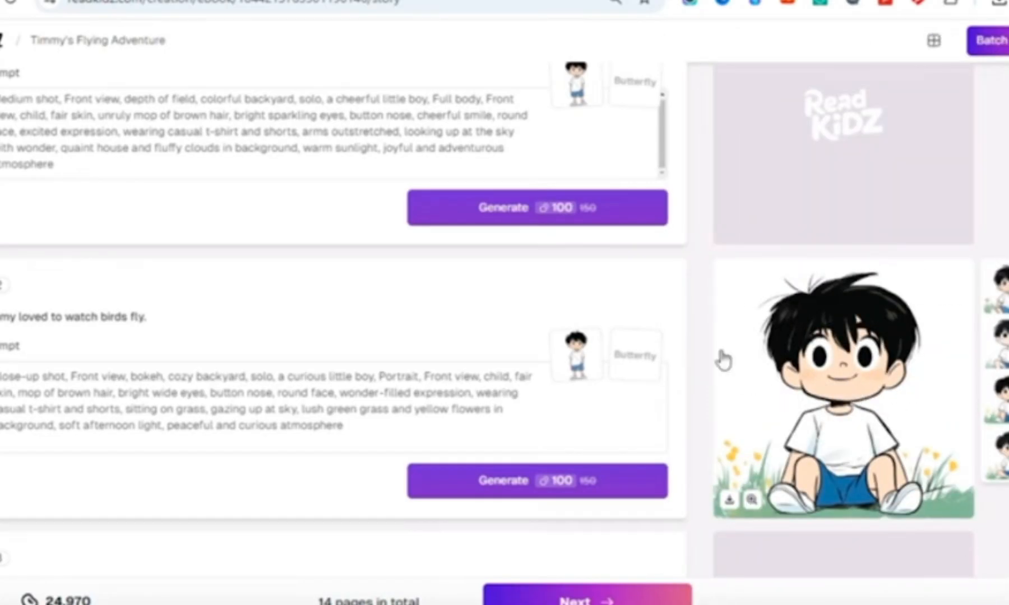
Examine the sentences, illustration prompts and assigned characters of the story pages, from the cover to the children flying kites
scroll(560, 364, "up", 2)
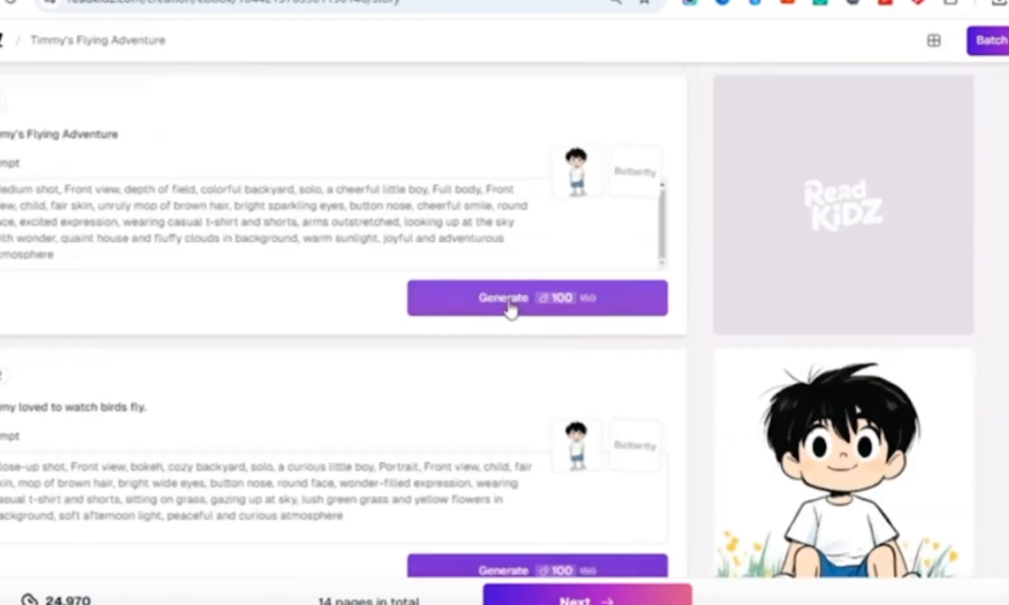
scroll(514, 308, "down", 6)
scroll(560, 488, "down", 3)
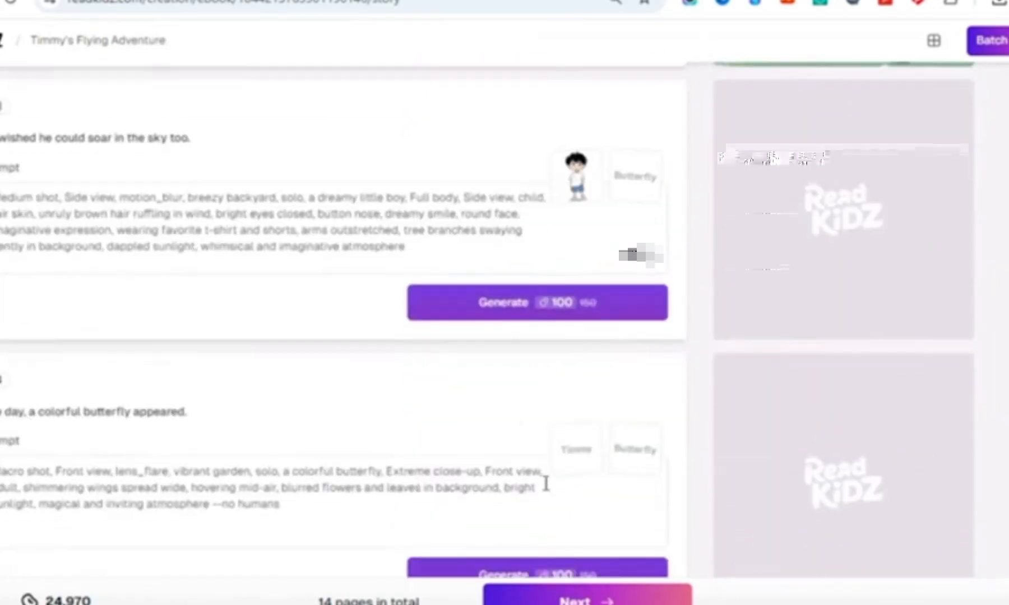
scroll(527, 558, "down", 5)
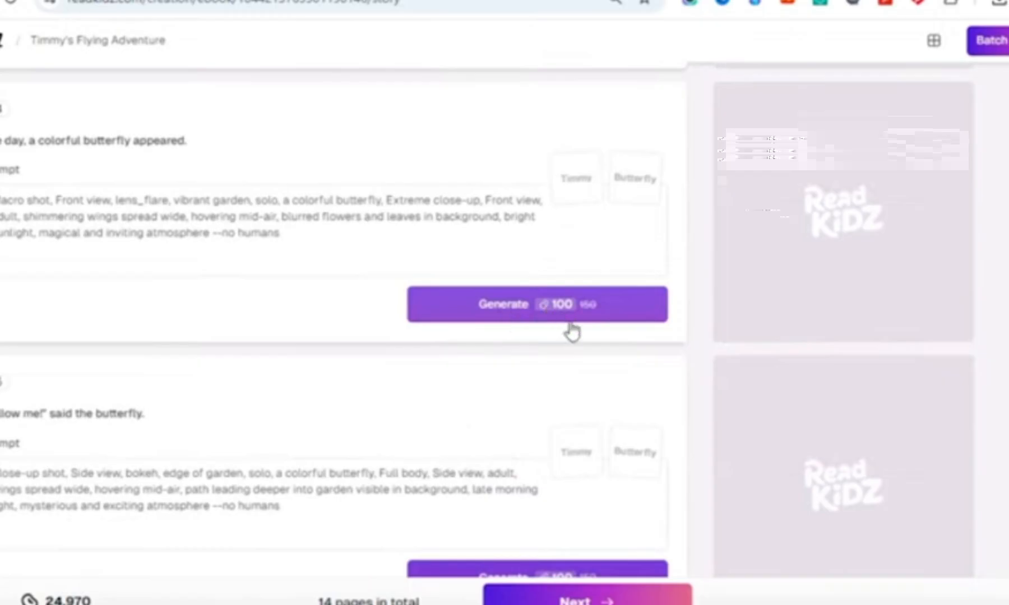
scroll(572, 334, "down", 3)
scroll(544, 403, "down", 8)
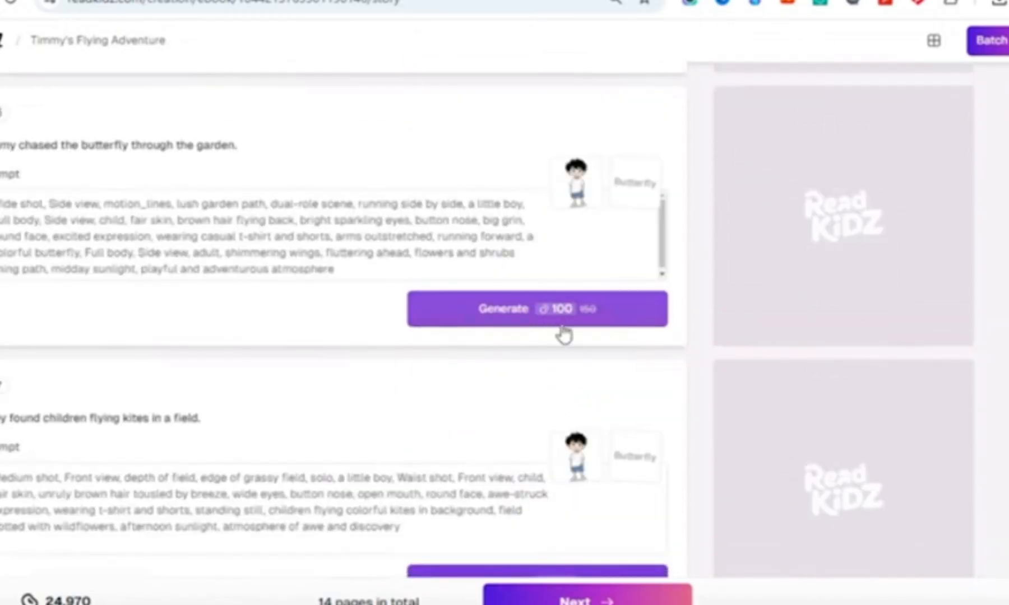
scroll(560, 347, "down", 2)
scroll(572, 415, "down", 5)
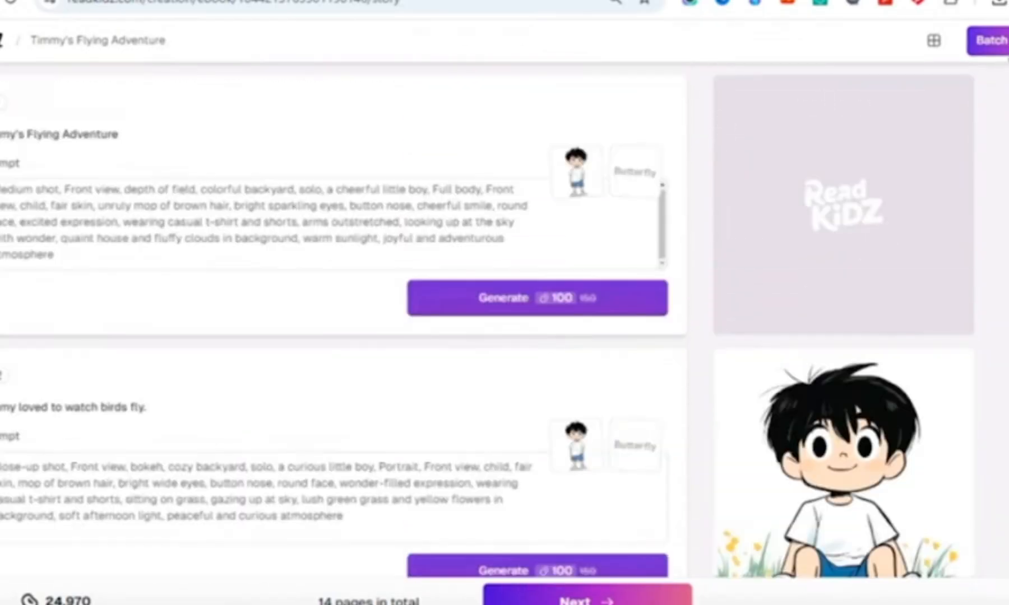
Batch-generate illustrations for all unfinished pages with the 4 pages setting
left_click(989, 41)
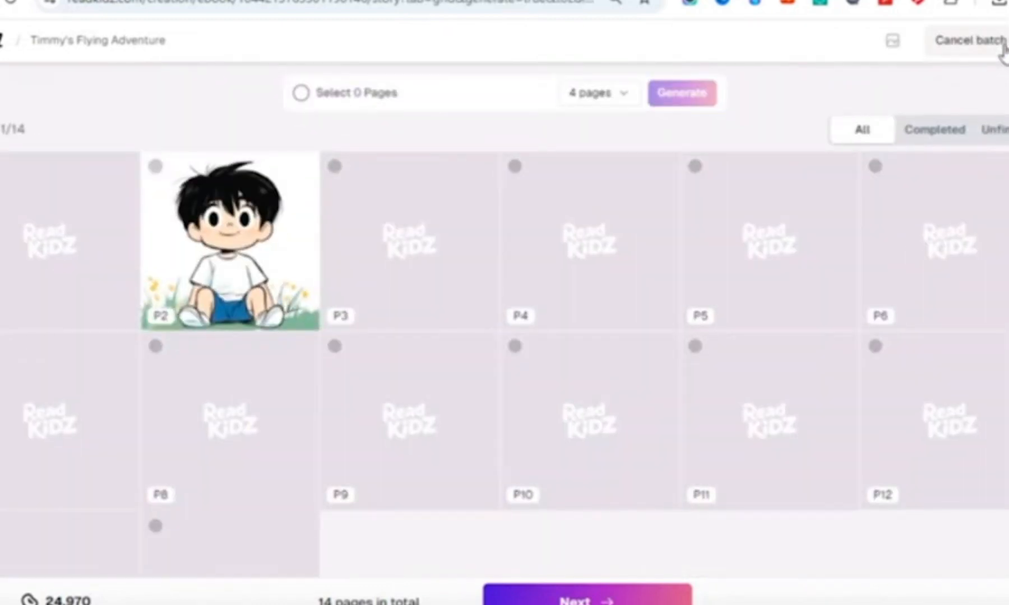
left_click(597, 93)
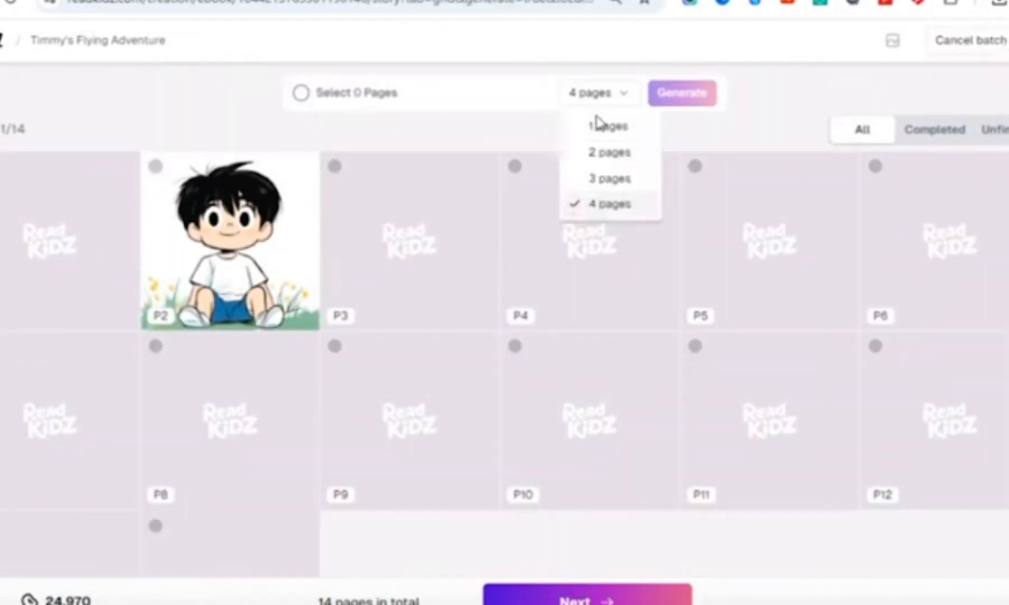
left_click(610, 204)
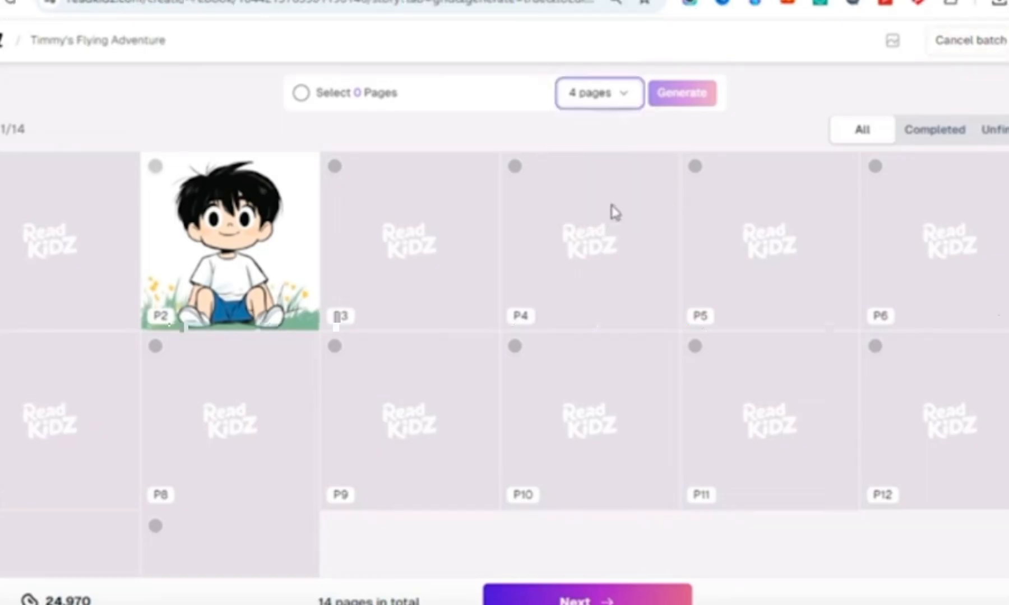
left_click(996, 132)
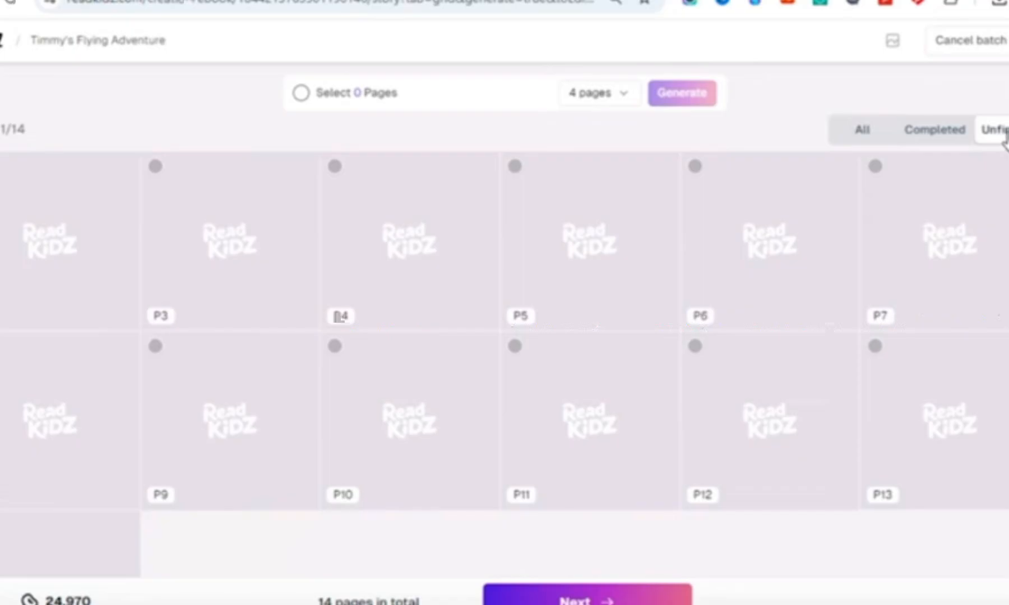
left_click(302, 94)
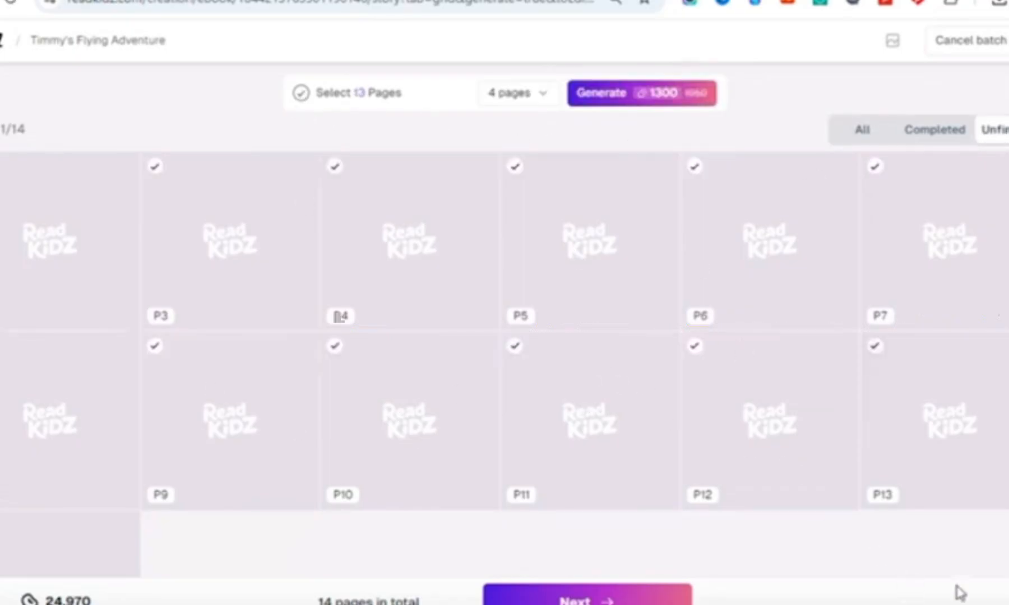
left_click(611, 99)
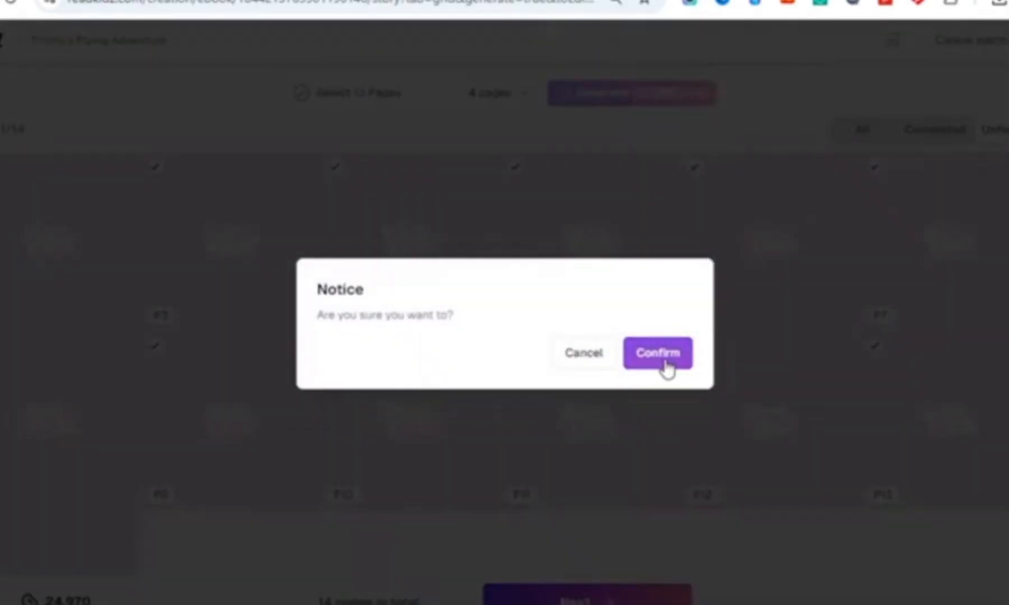
left_click(658, 354)
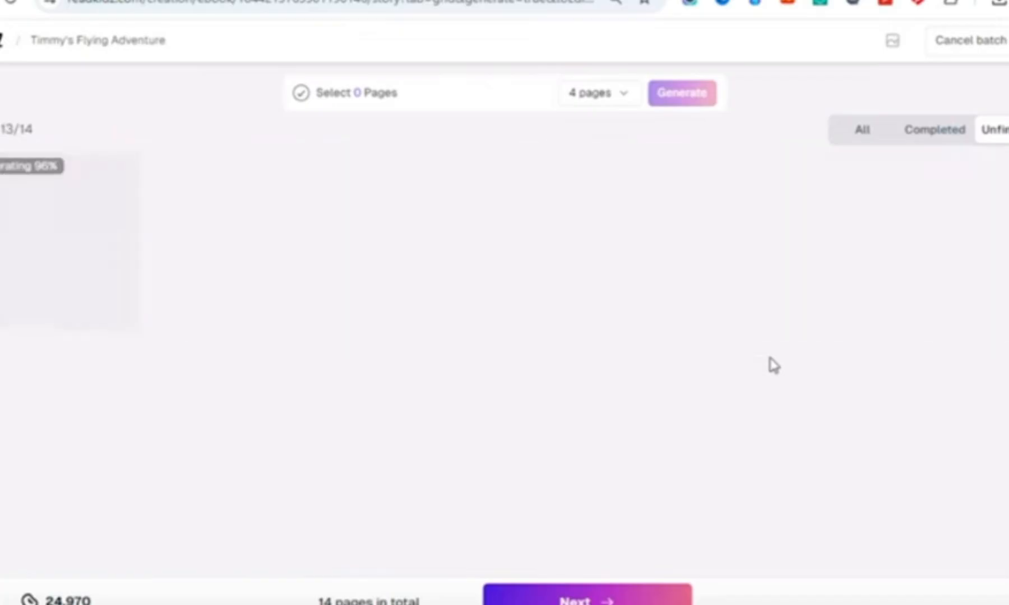
Review the completed illustrations, then continue to the book editor and look through its page thumbnails
left_click(927, 135)
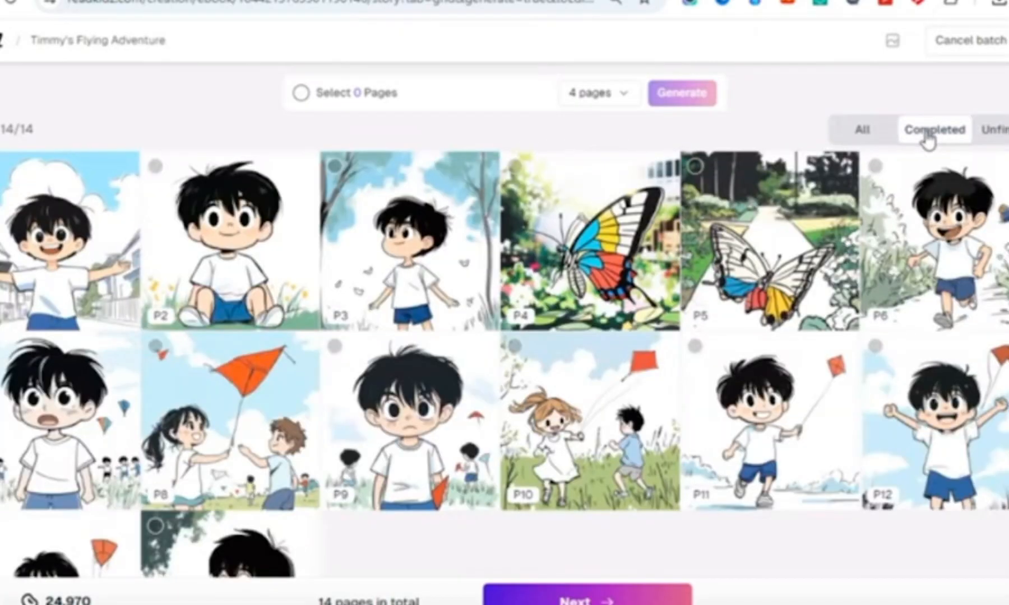
scroll(479, 391, "down", 2)
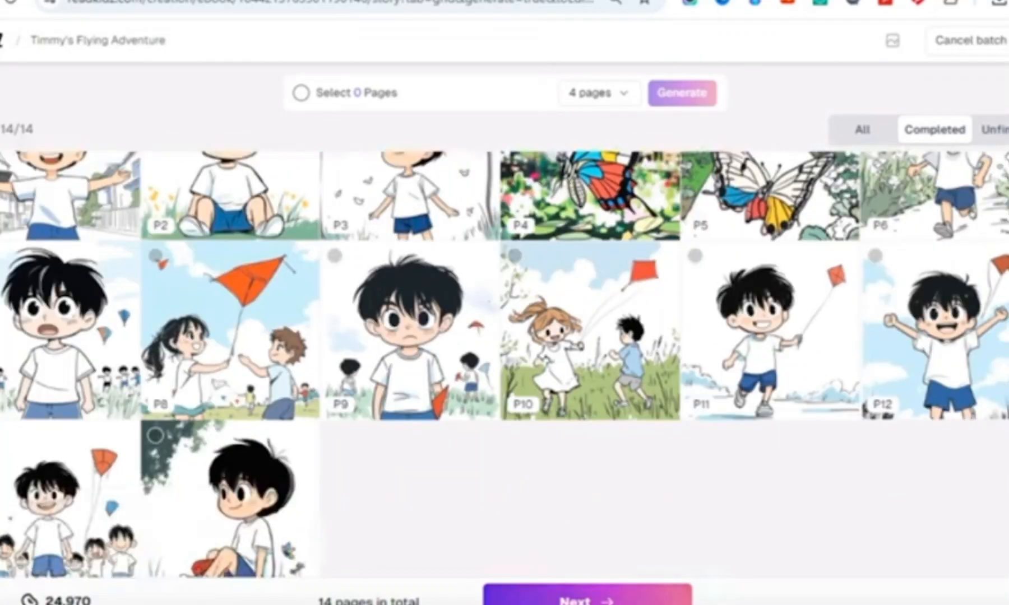
scroll(42, 428, "down", 5)
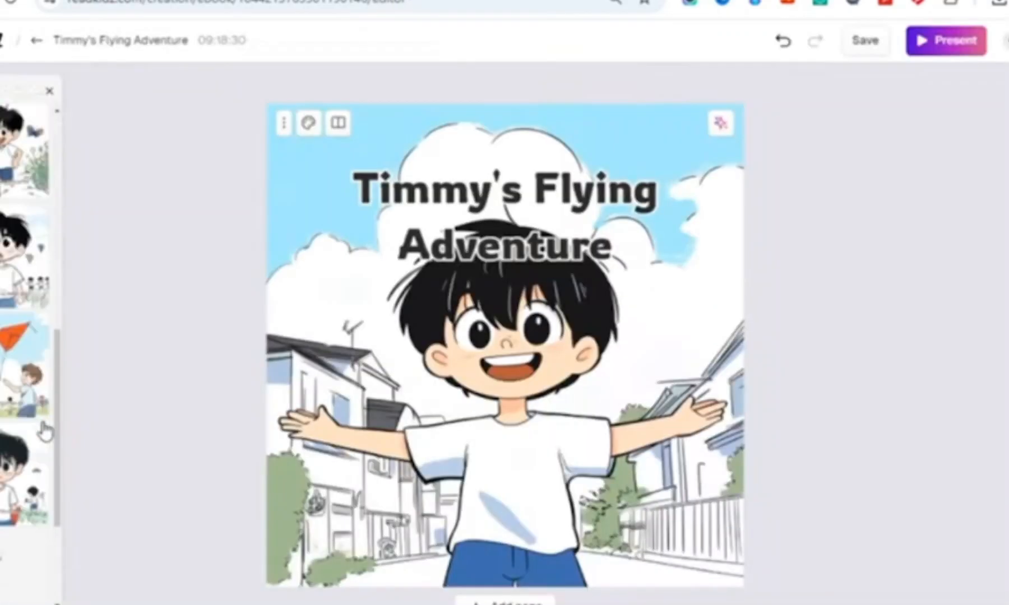
scroll(45, 432, "down", 3)
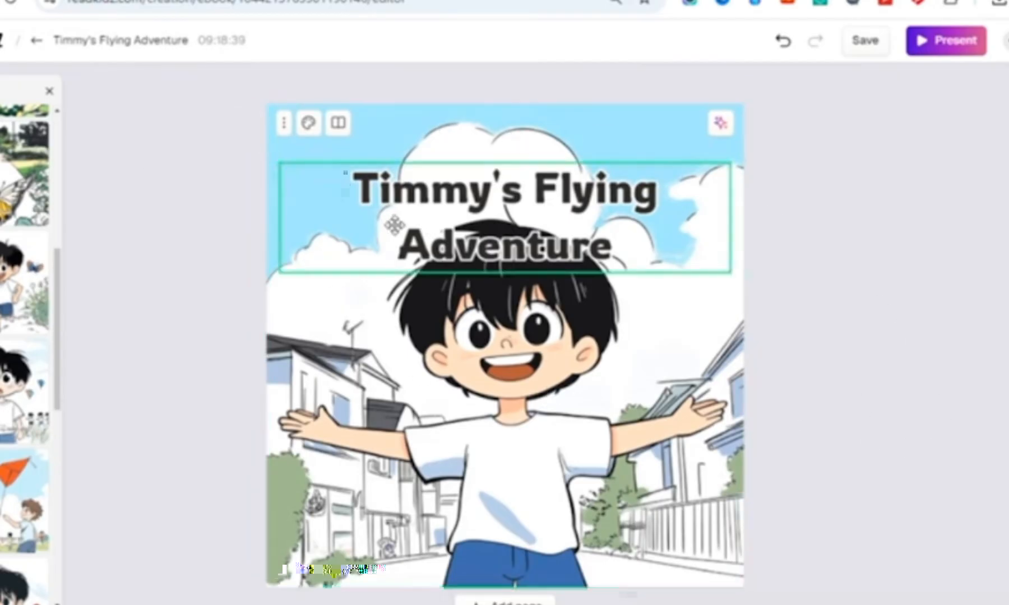
Set the font of the cover title "Timmy's Flying Adventure" to Wendy One
left_click(469, 222)
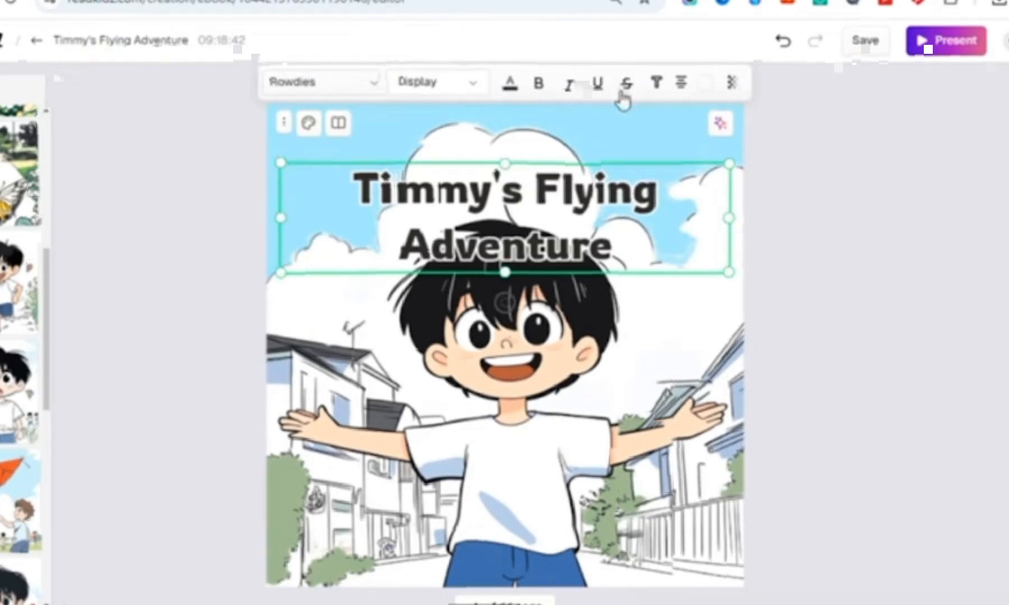
left_click(681, 84)
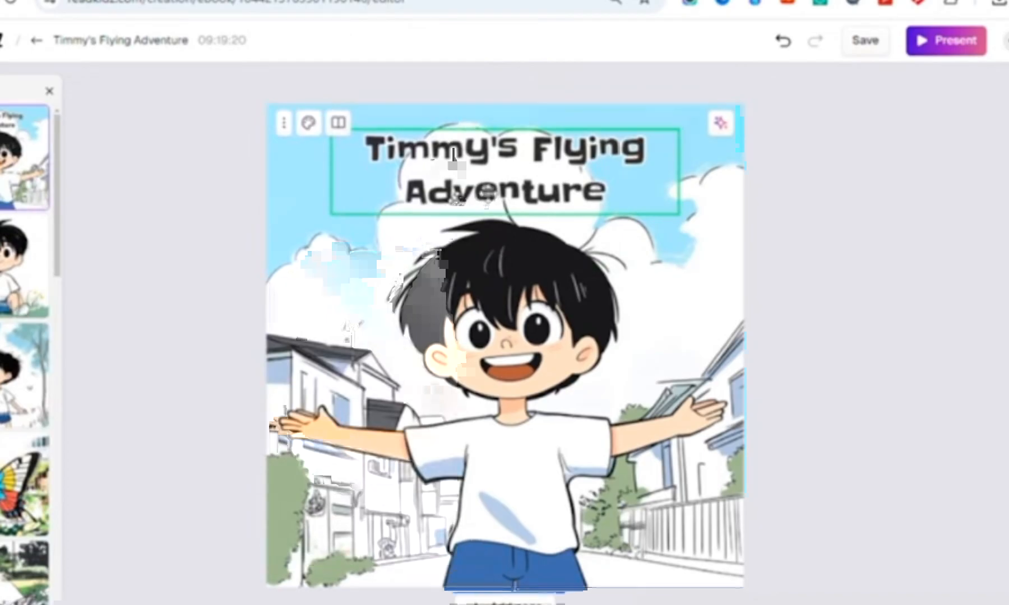
left_click(453, 154)
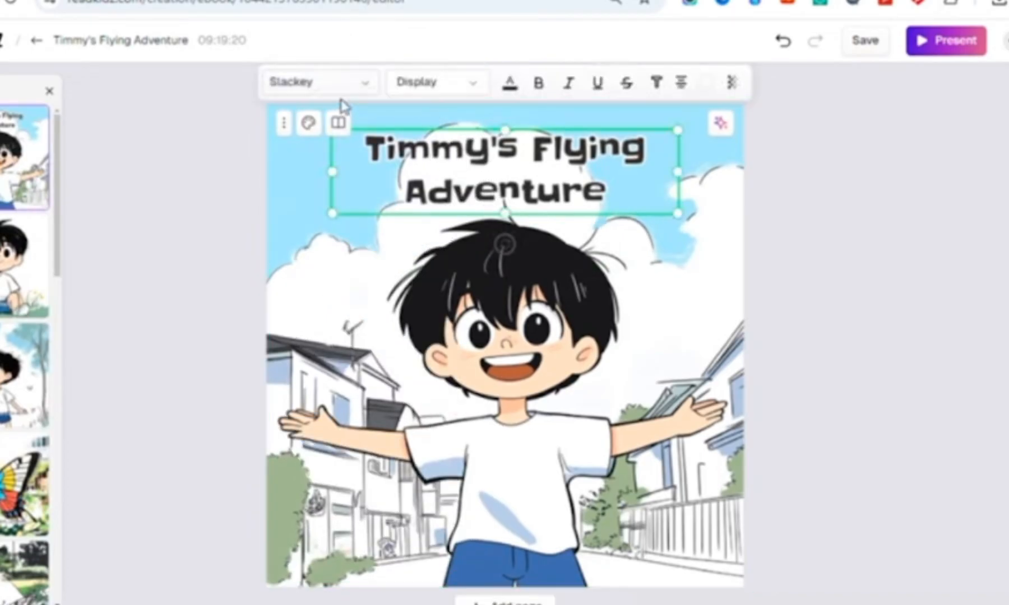
left_click(317, 95)
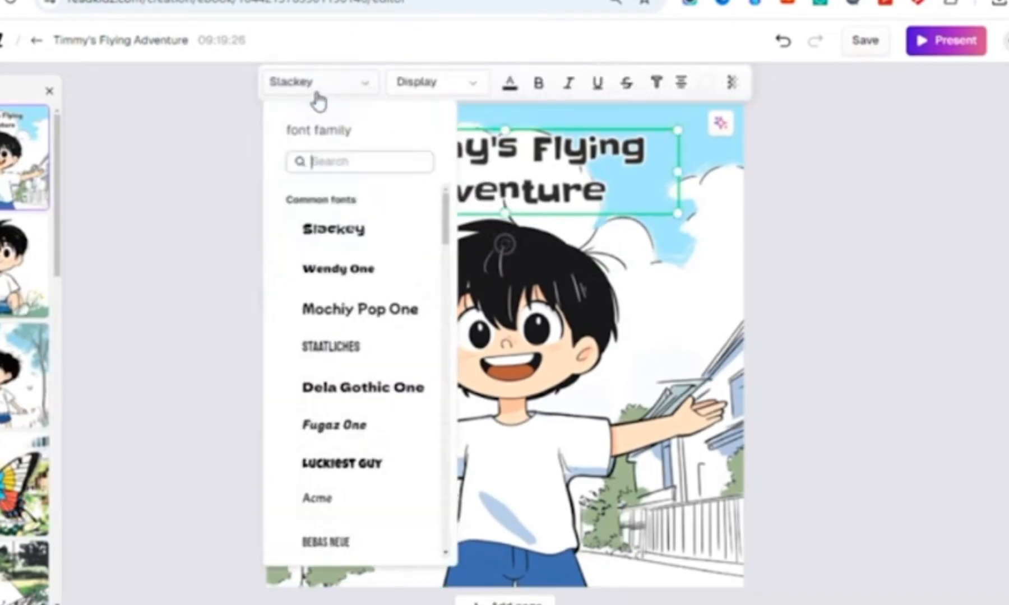
left_click(338, 270)
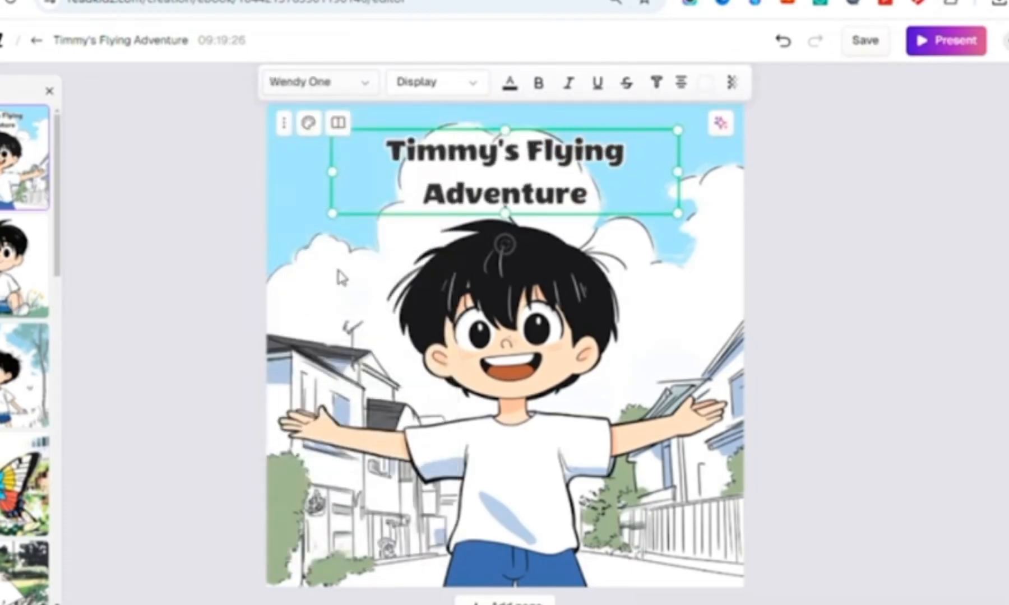
right_click(548, 185)
left_click(638, 201)
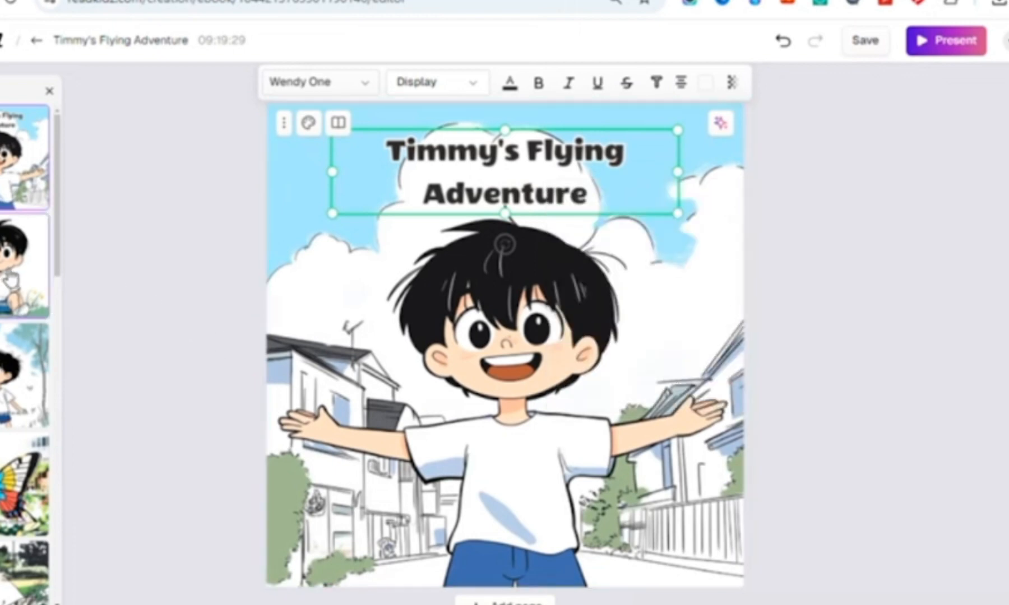
Look through the first story pages in the editor to check their sentence text and illustrations
left_click(10, 275)
left_click(12, 377)
left_click(11, 488)
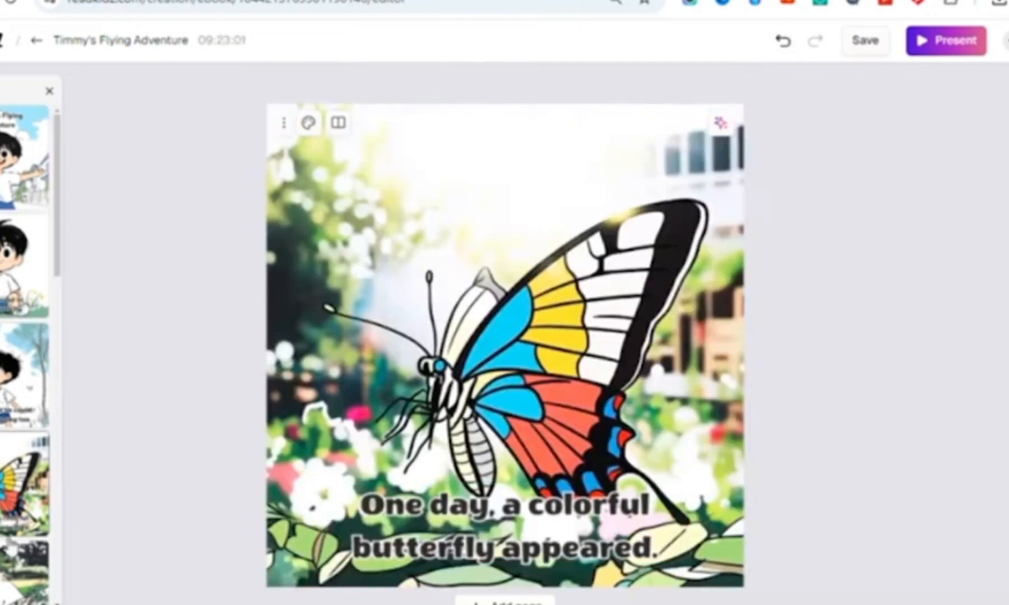
left_click(10, 548)
key("Up")
key("Up")
key("Up")
key("Up")
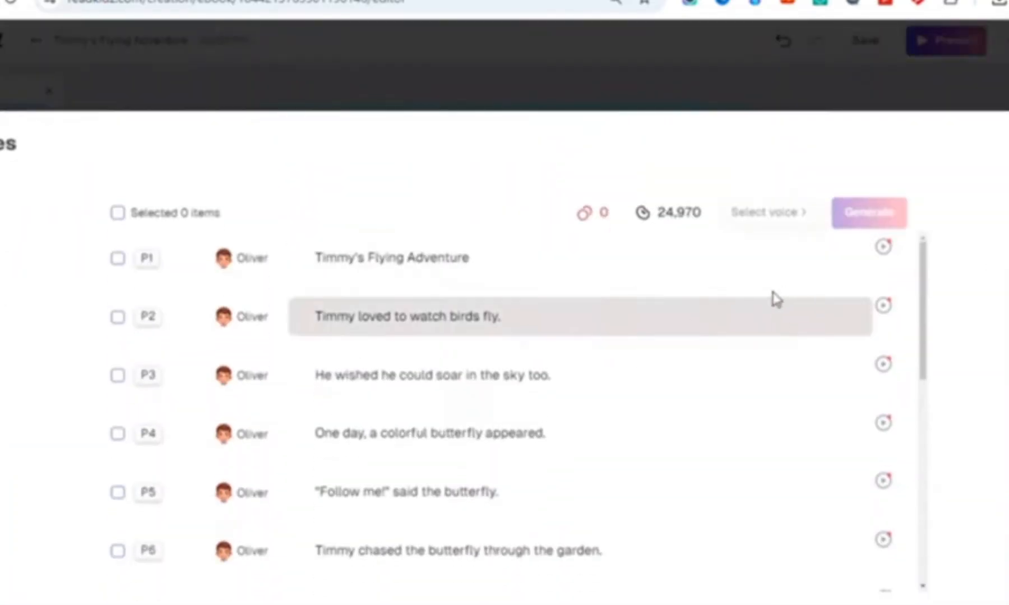
Assign the Olivia voice to pages P1 and P2 and generate their narration
left_click(119, 259)
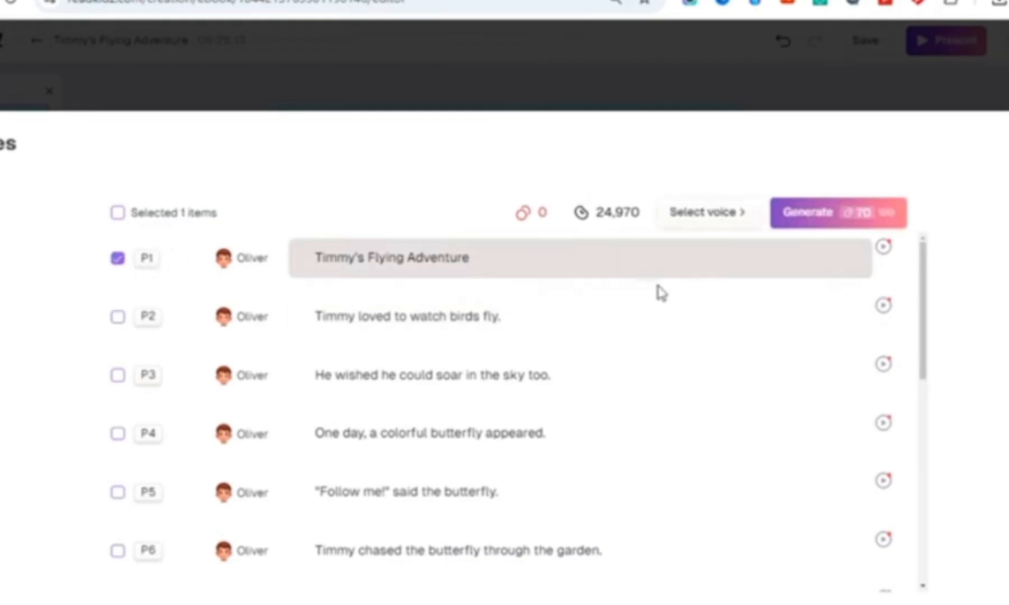
left_click(118, 317)
left_click(117, 376)
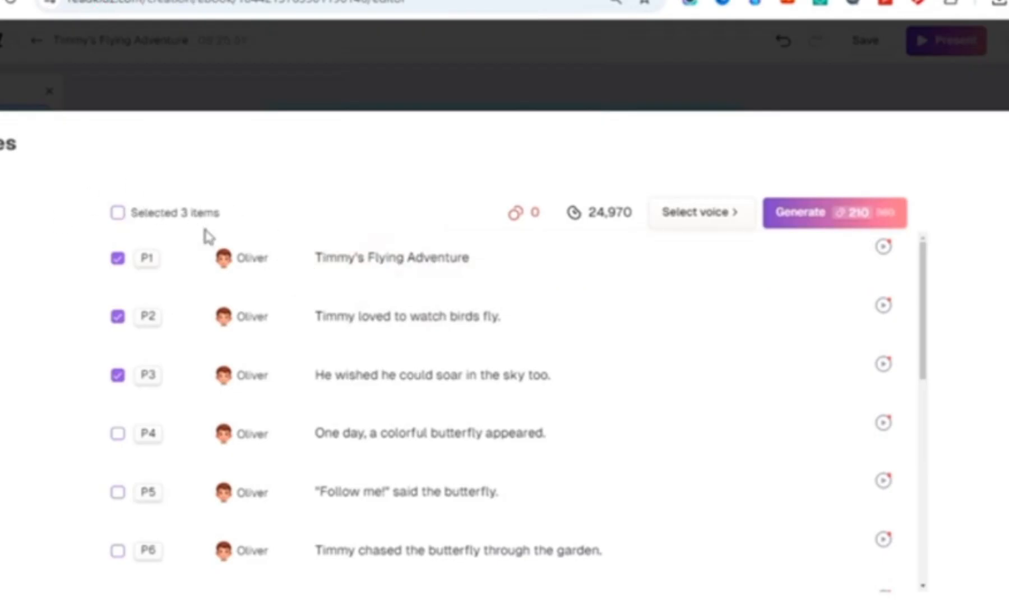
left_click(118, 214)
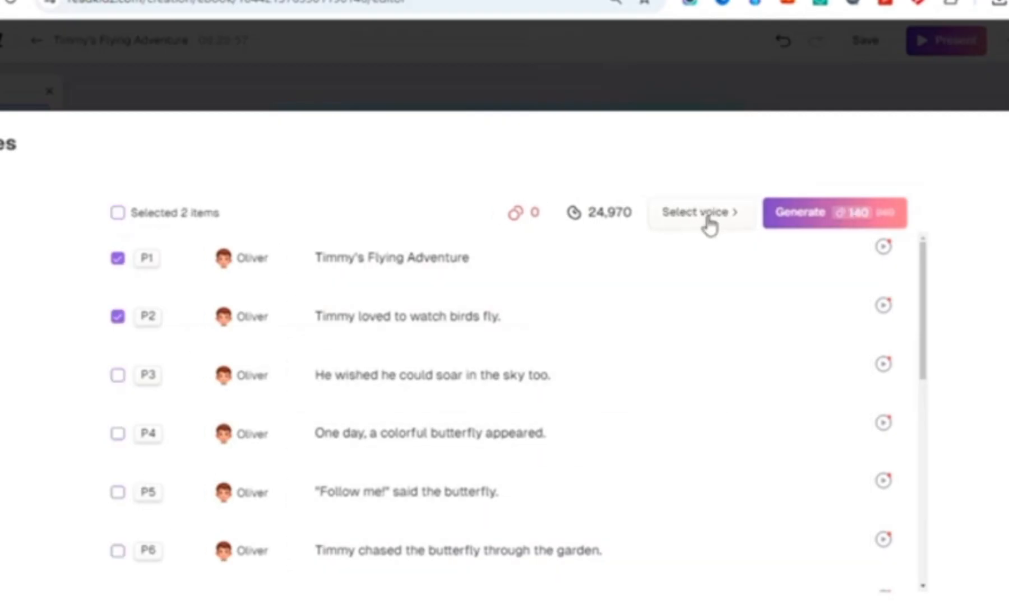
left_click(708, 223)
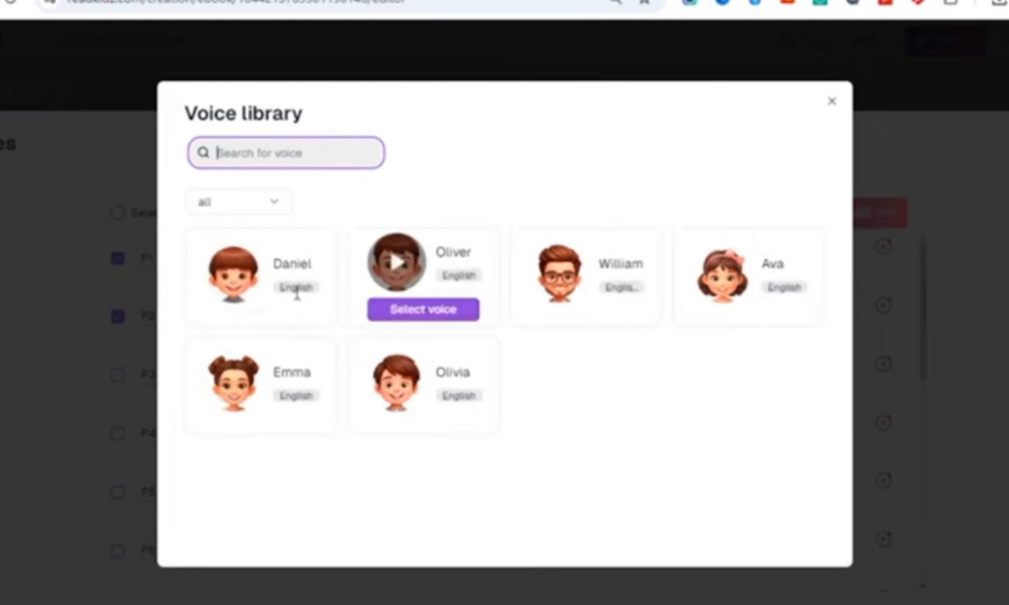
left_click(397, 312)
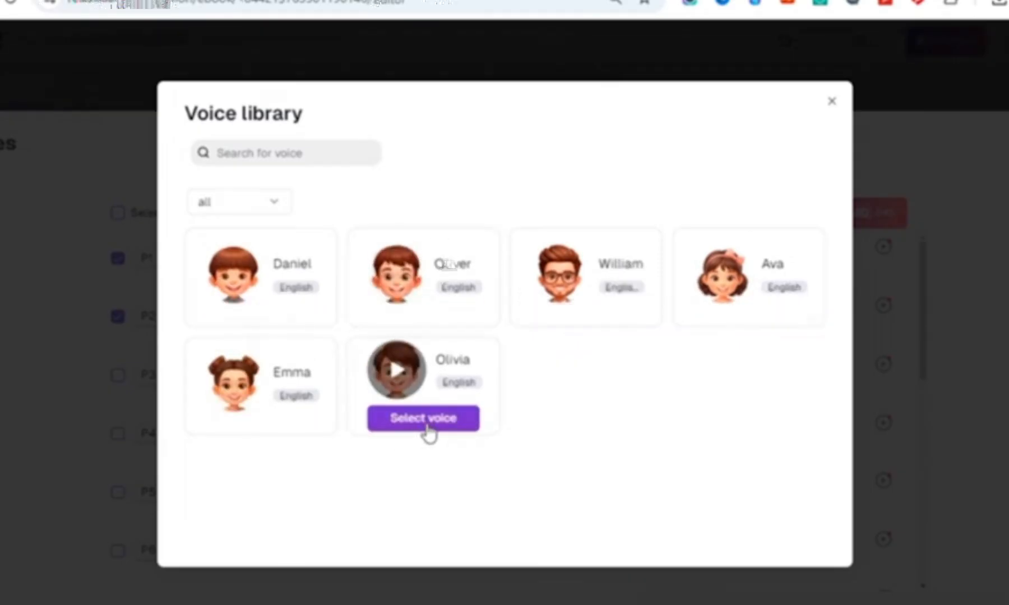
left_click(428, 432)
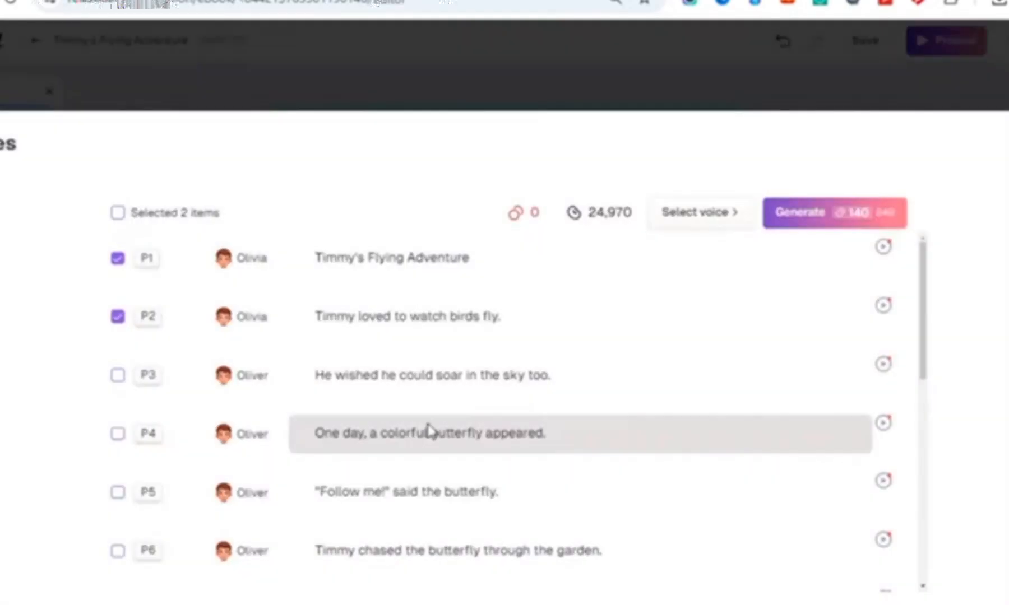
left_click(802, 217)
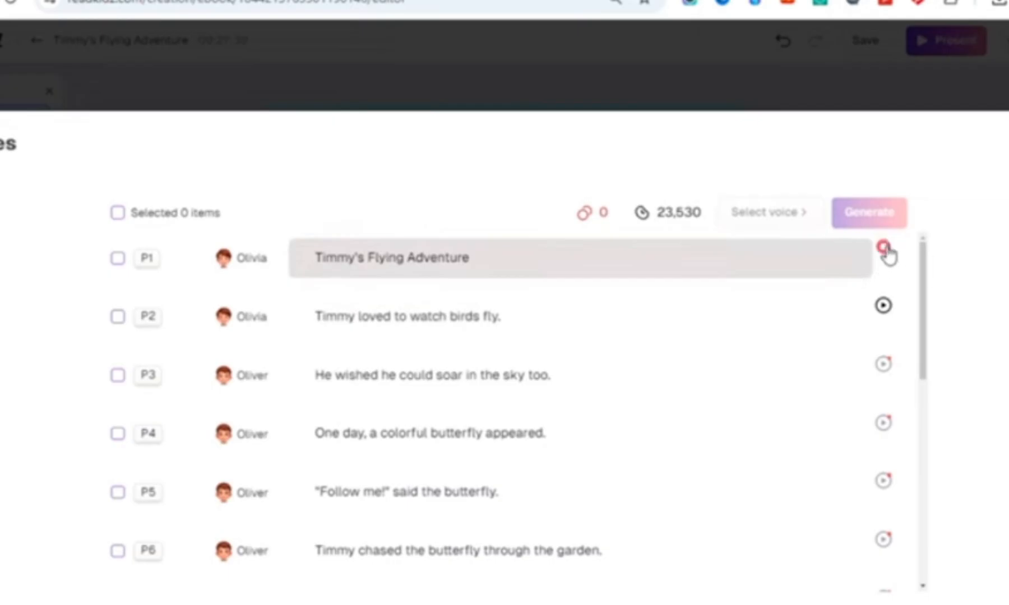
Select all the book's pages for narration except P1 and P2
left_click(117, 213)
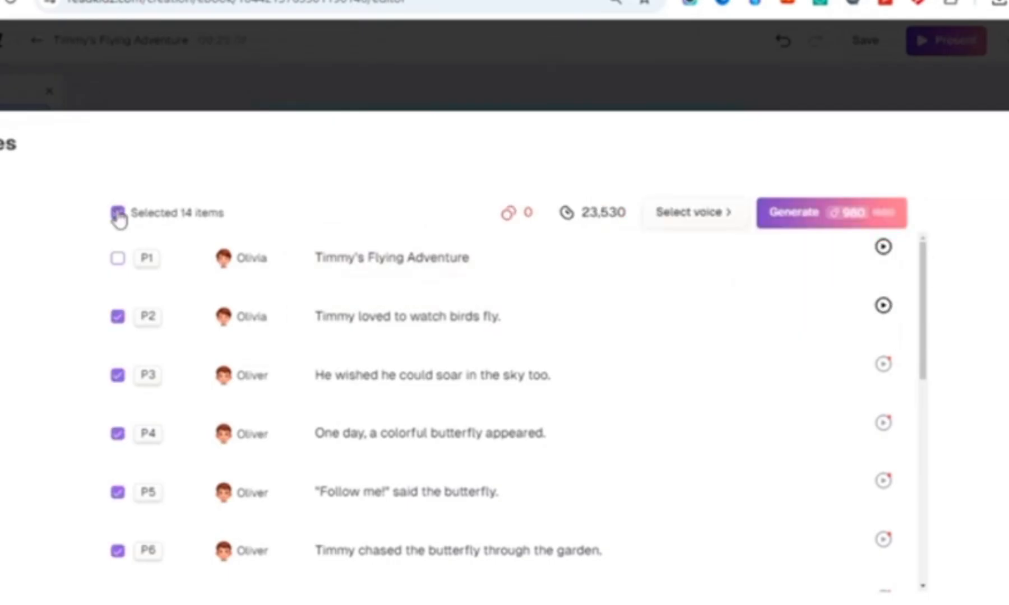
left_click(118, 316)
scroll(284, 500, "down", 9)
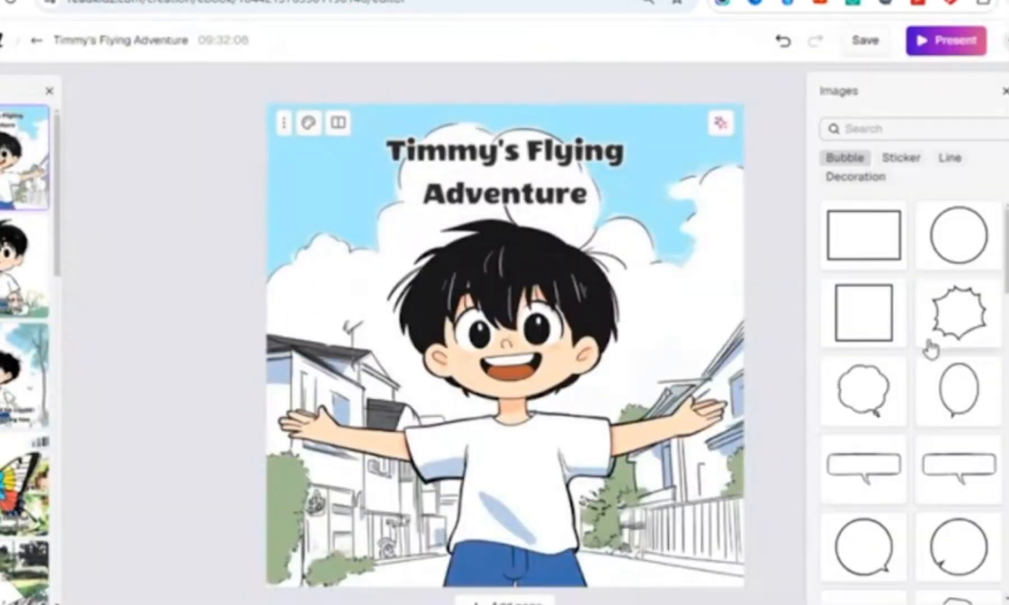
Try placing the uploaded picture of the brown-haired boy on the cover page, and delete it from the page
left_click(863, 388)
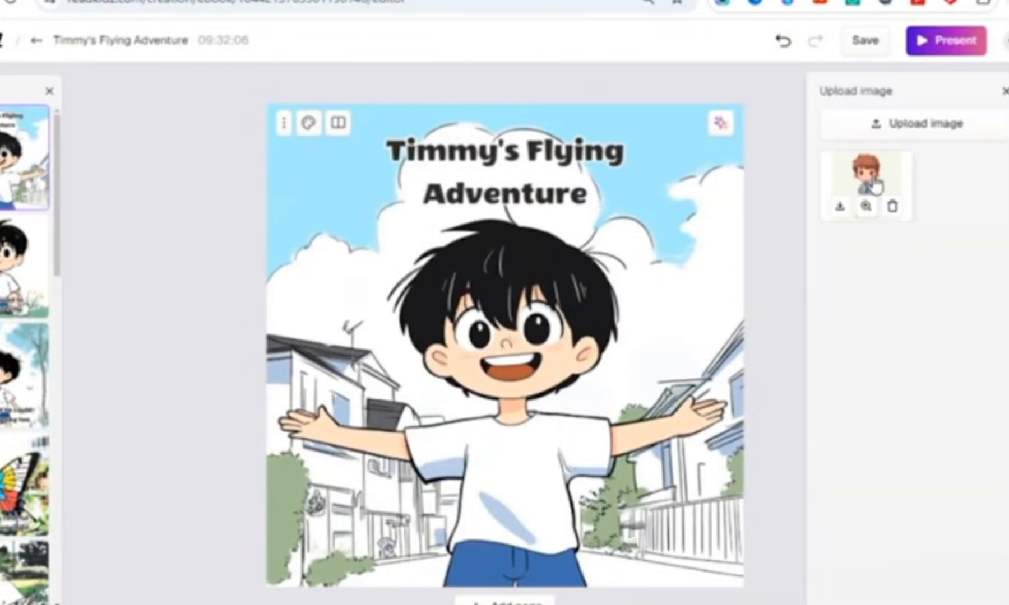
left_click_drag(866, 190, 679, 259)
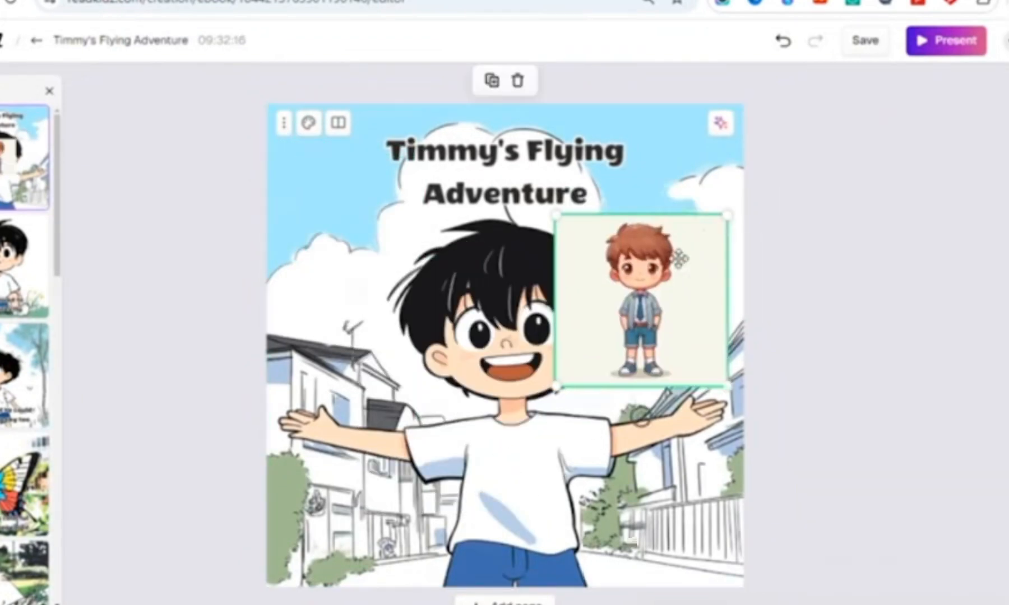
right_click(680, 259)
left_click(688, 408)
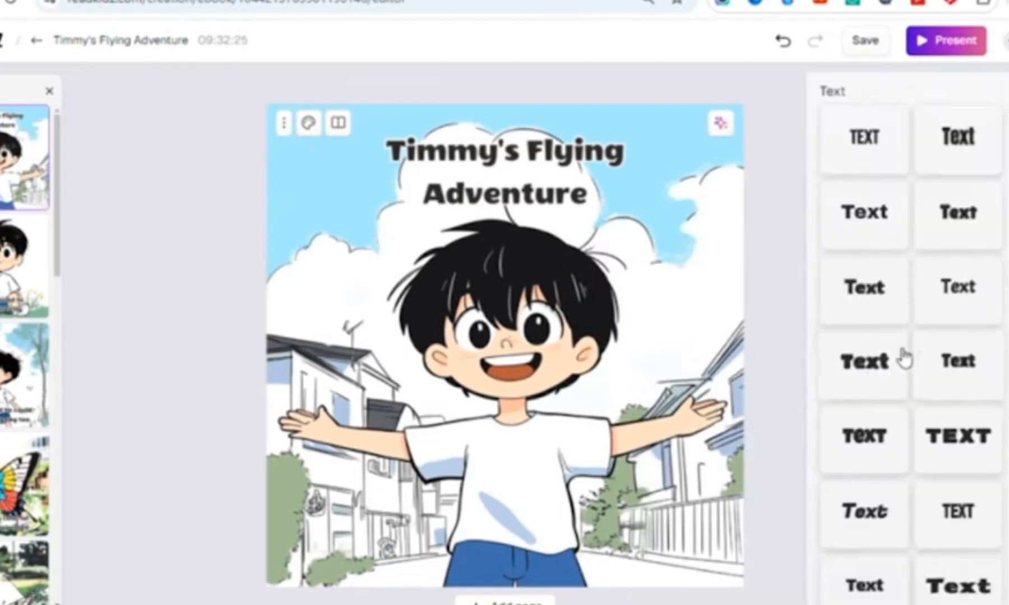
Look through the available text styles and the Lively background music tracks, and close the music list
left_click(900, 356)
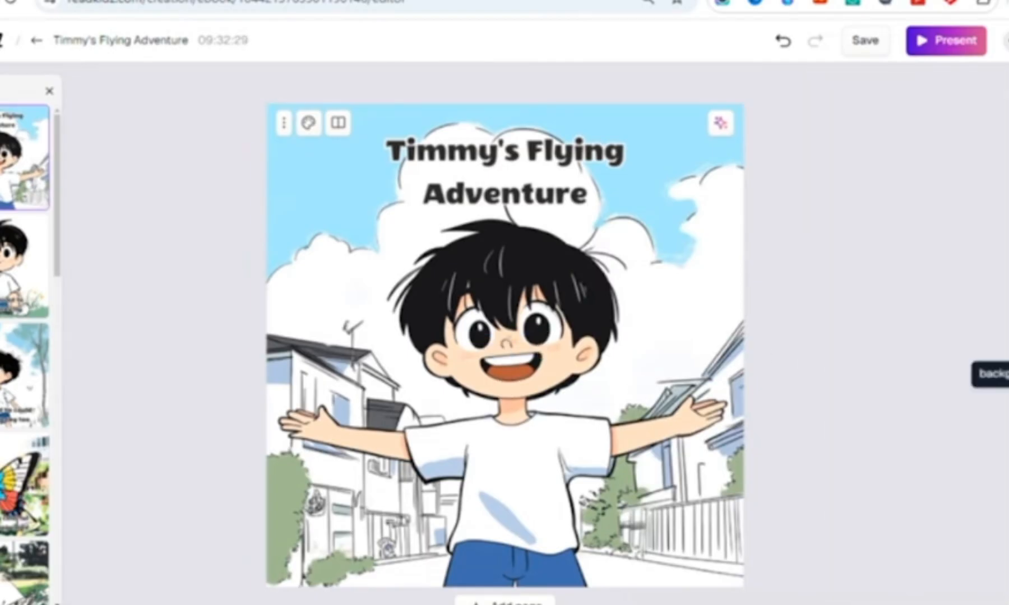
left_click(1008, 373)
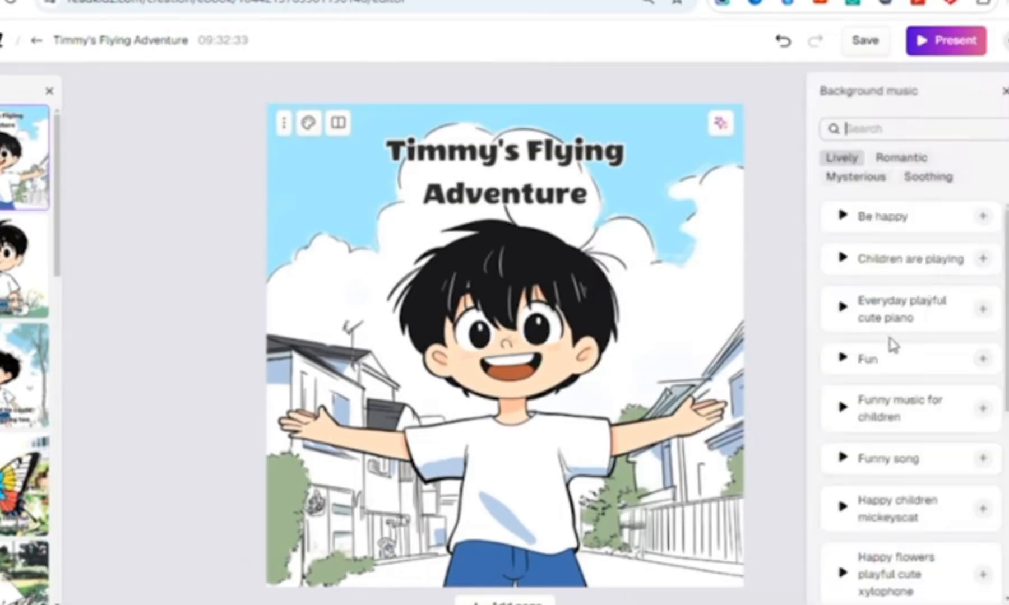
scroll(900, 350, "down", 7)
scroll(914, 371, "up", 4)
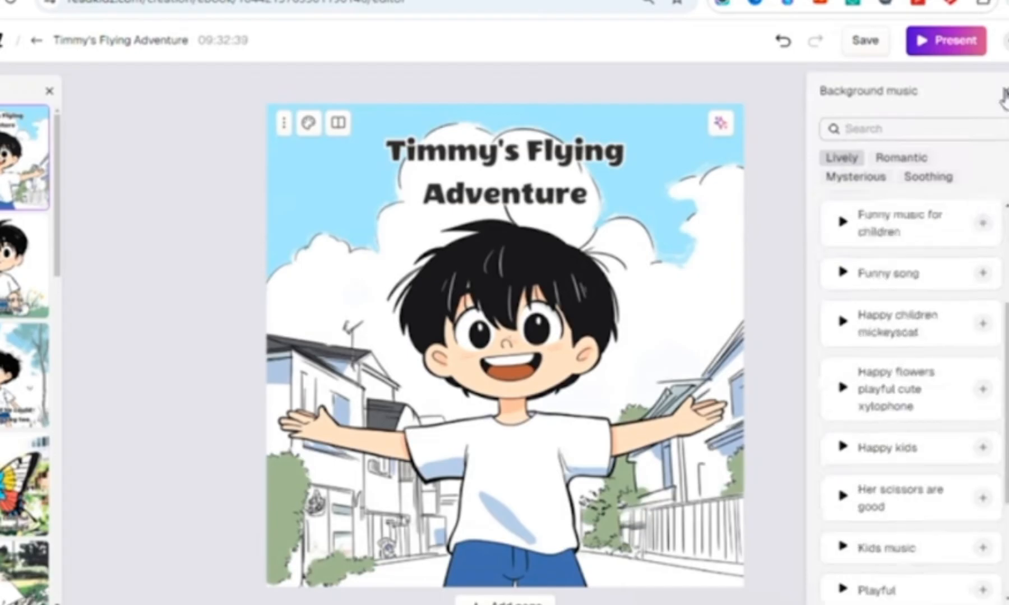
left_click(1003, 93)
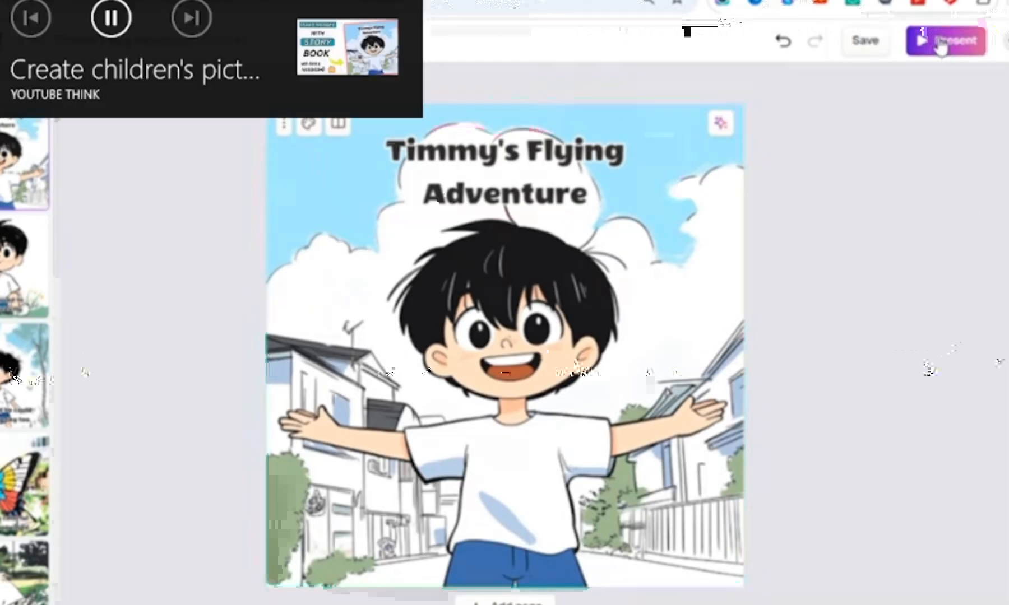
Present the book in full screen and turn from the cover to the first story spread
left_click(942, 44)
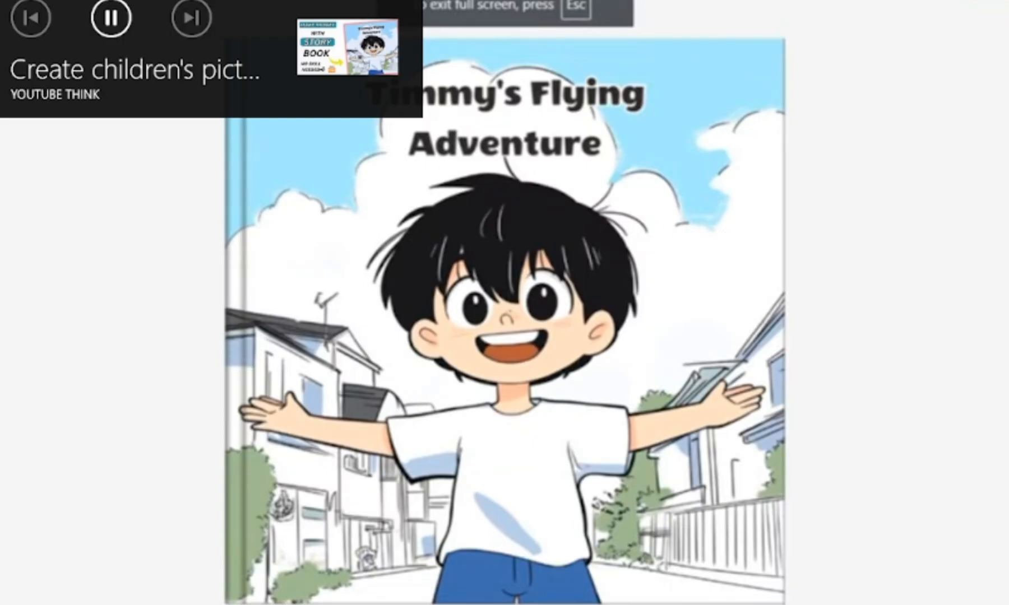
key("Right")
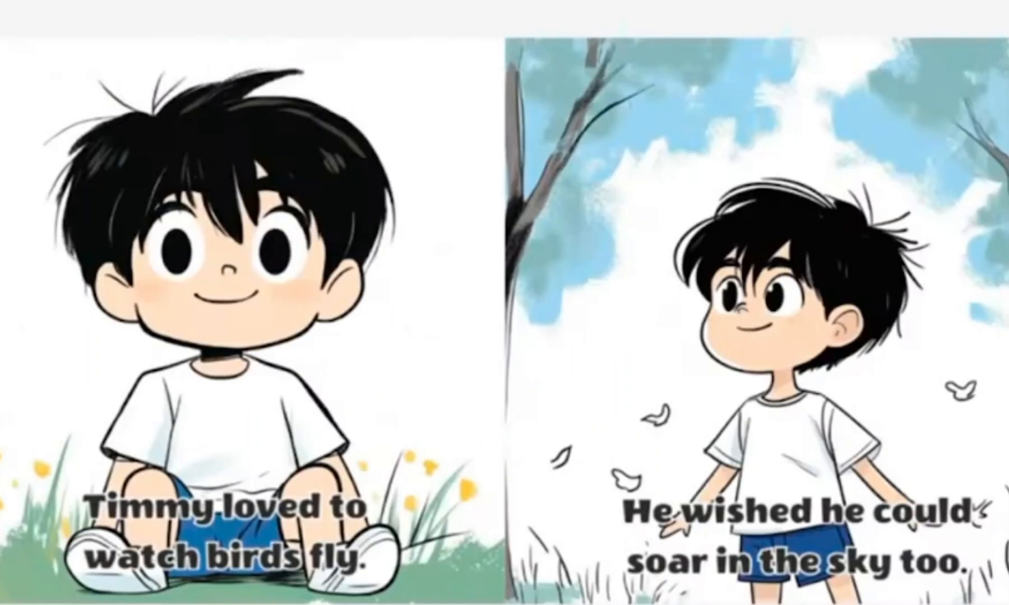